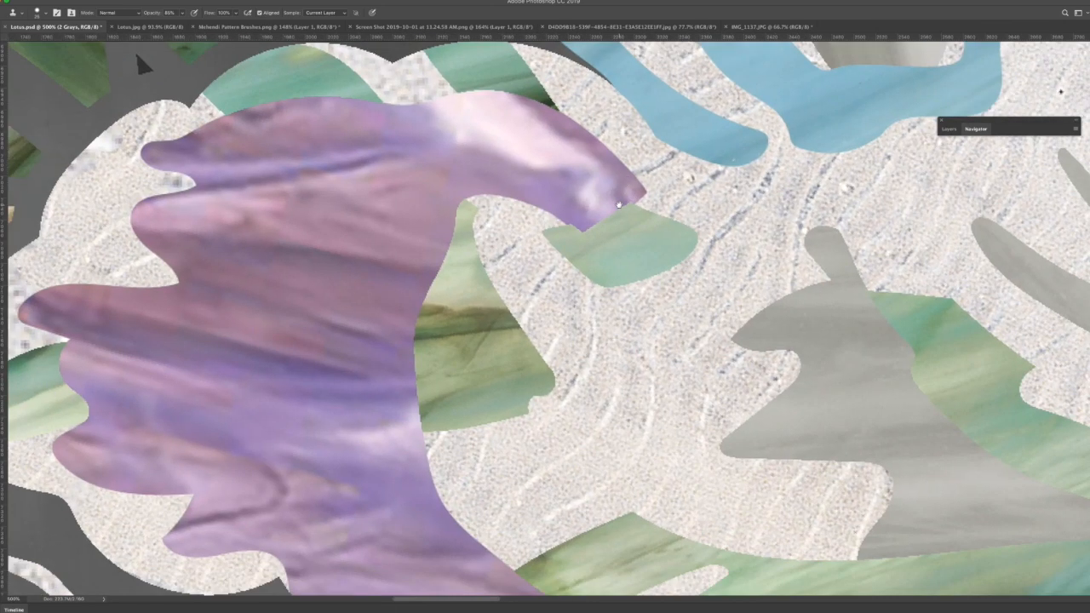
# - Activate and unlock the 4 Pink, Purple layer, and show all the other layers including the guides layer
pyautogui.click(949, 129)
pyautogui.click(981, 254)
pyautogui.click(944, 219)
pyautogui.click(945, 219)
pyautogui.moveTo(973, 220); pyautogui.dragTo(1005, 255)
pyautogui.keyDown('super'); pyautogui.click(957, 237); pyautogui.keyUp('super')
pyautogui.click(1064, 255)
pyautogui.press('/')
pyautogui.press('r')
pyautogui.scroll(5, 417, 325)
pyautogui.rightClick(944, 255)
pyautogui.click(955, 266)
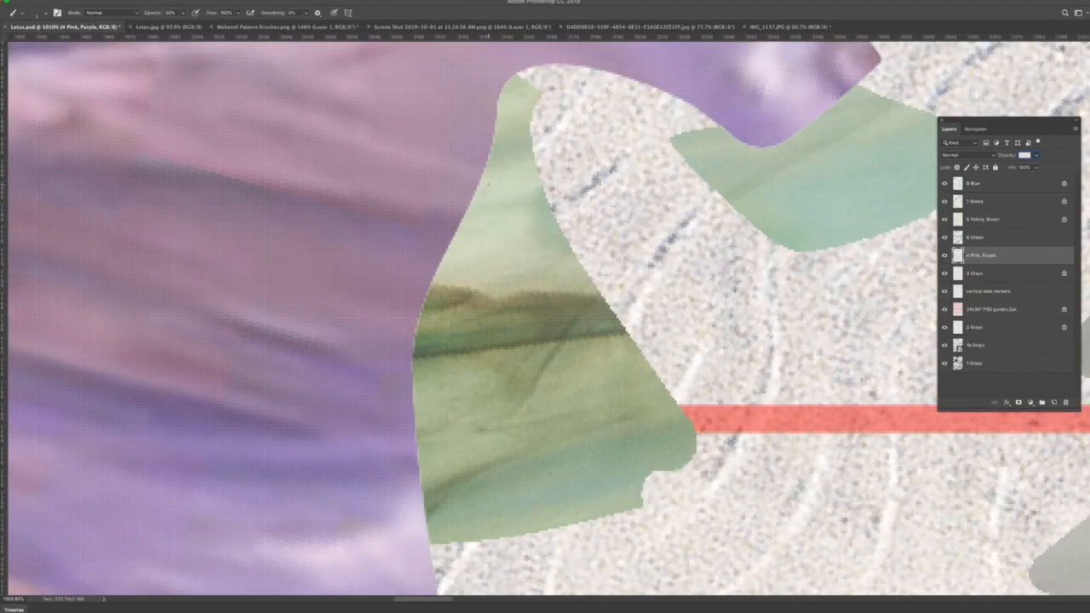
# - Trace the purple petal's inner edge with a path and load it as a selection for touching up with the Brush
pyautogui.click(430, 543)
pyautogui.moveTo(408, 383); pyautogui.dragTo(402, 385)
pyautogui.click(341, 236)
pyautogui.keyDown('alt'); pyautogui.click(910, 197); pyautogui.keyUp('alt')
pyautogui.press('Return')
pyautogui.press('b')
pyautogui.scroll(2, 368, 260)
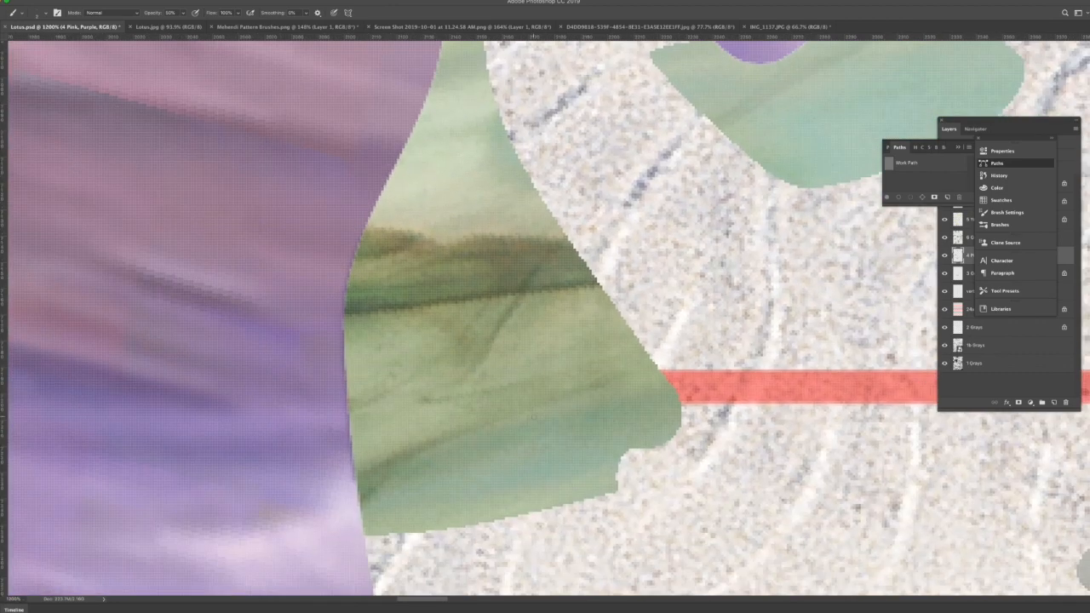
# - Hide the guides layer and isolate the 2 Grays layer by hiding all other layers
pyautogui.scroll(-4, 553, 315)
pyautogui.hscroll(-5, 545, 316)
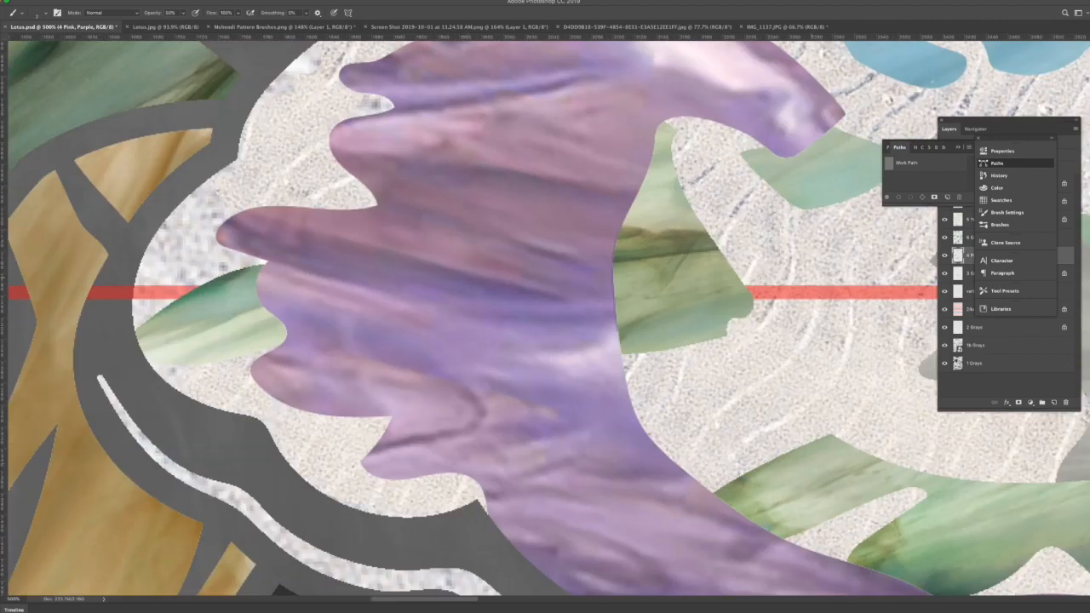
pyautogui.click(944, 331)
pyautogui.rightClick(943, 327)
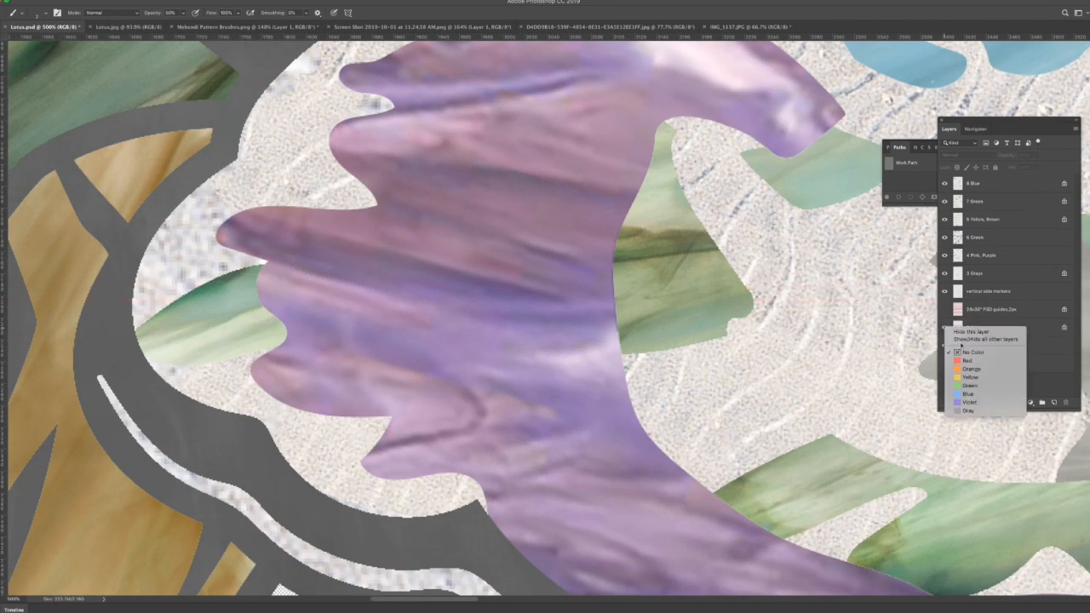
pyautogui.click(971, 342)
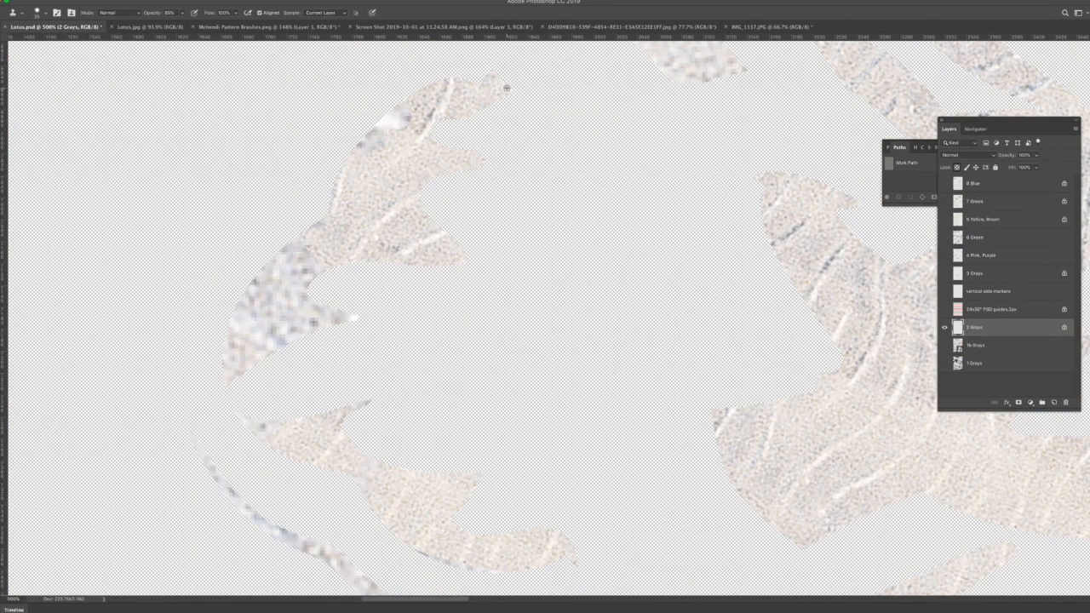
pyautogui.scroll(-2, 426, 357)
pyautogui.hscroll(3, 426, 358)
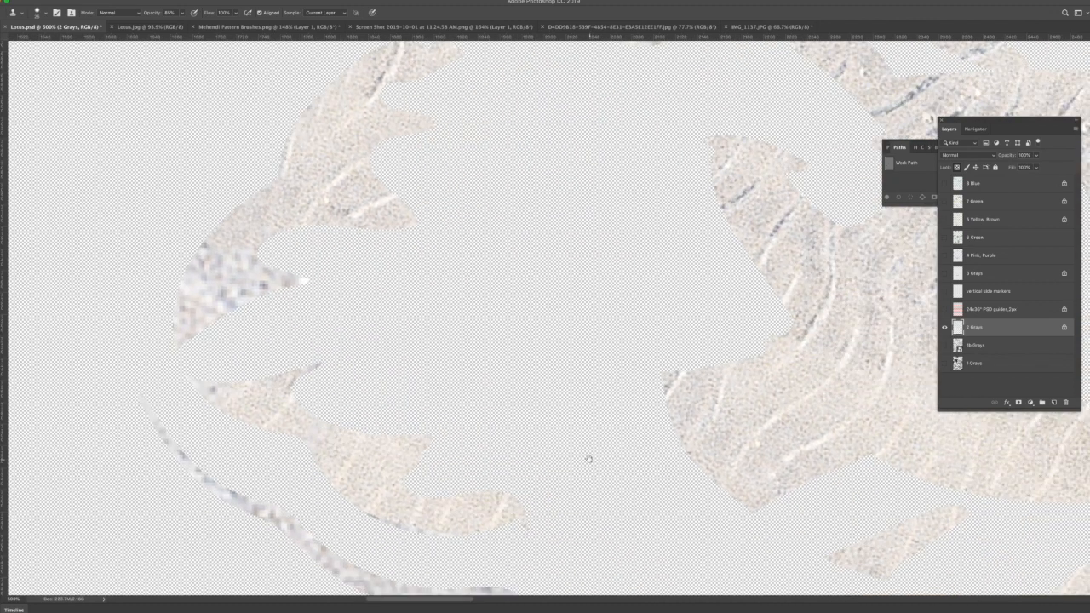
# - Cover the pixelated part of the small curved petal with a patch of sharp stone texture taken from the large neighbouring piece
pyautogui.moveTo(785, 481)
pyautogui.mouseDown()
pyautogui.moveTo(246, 335)
pyautogui.moveTo(200, 345)
pyautogui.mouseUp()
pyautogui.press('v')
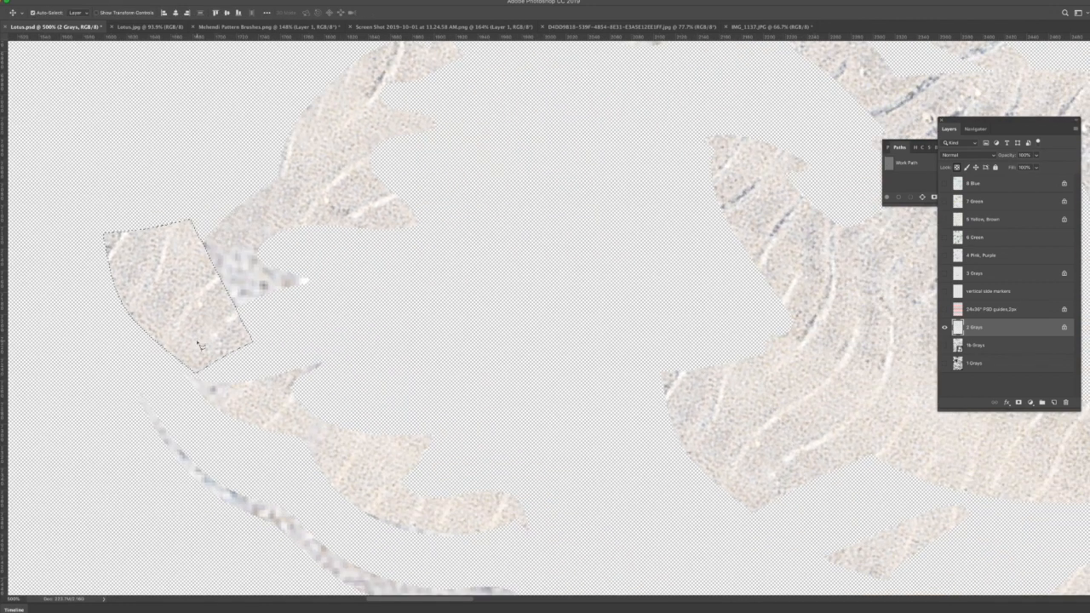
pyautogui.hotkey('ctrl', 'z')
pyautogui.press('Escape')
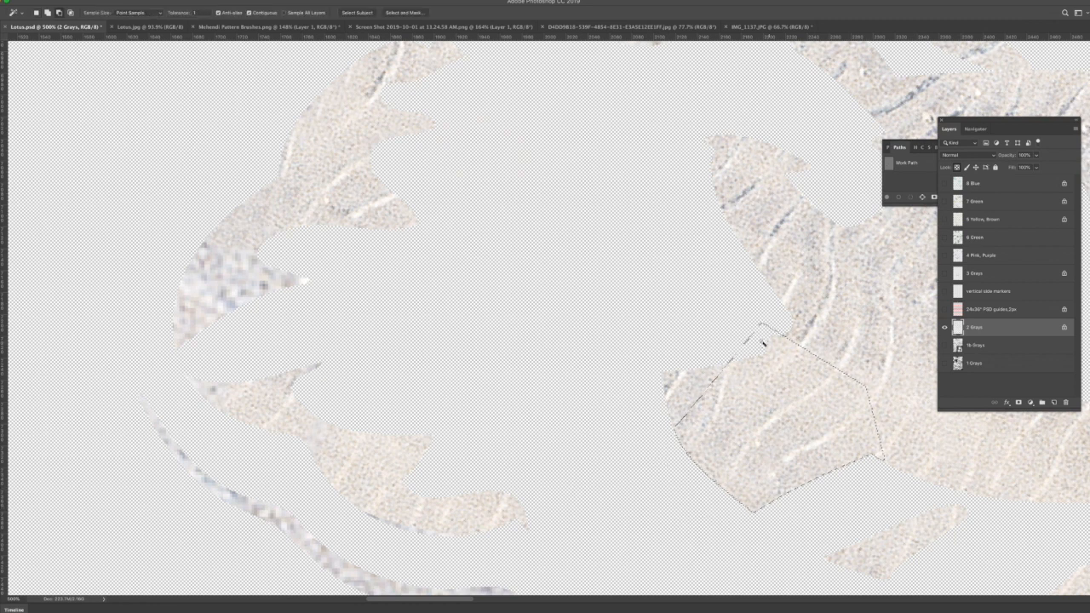
pyautogui.press('w')
pyautogui.hotkey('ctrl', 'shift', 'z')
pyautogui.press('s')
pyautogui.hotkey('ctrl', 'z')
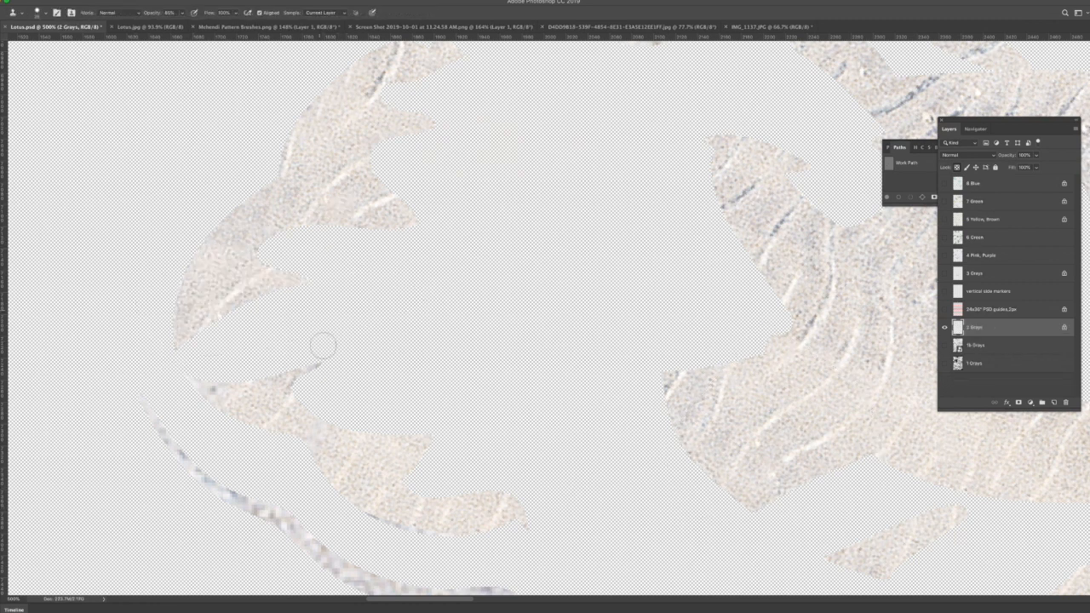
# - Inspect the flower pieces on the 2 Grays layer for remaining pixelated texture
pyautogui.scroll(-5, 384, 299)
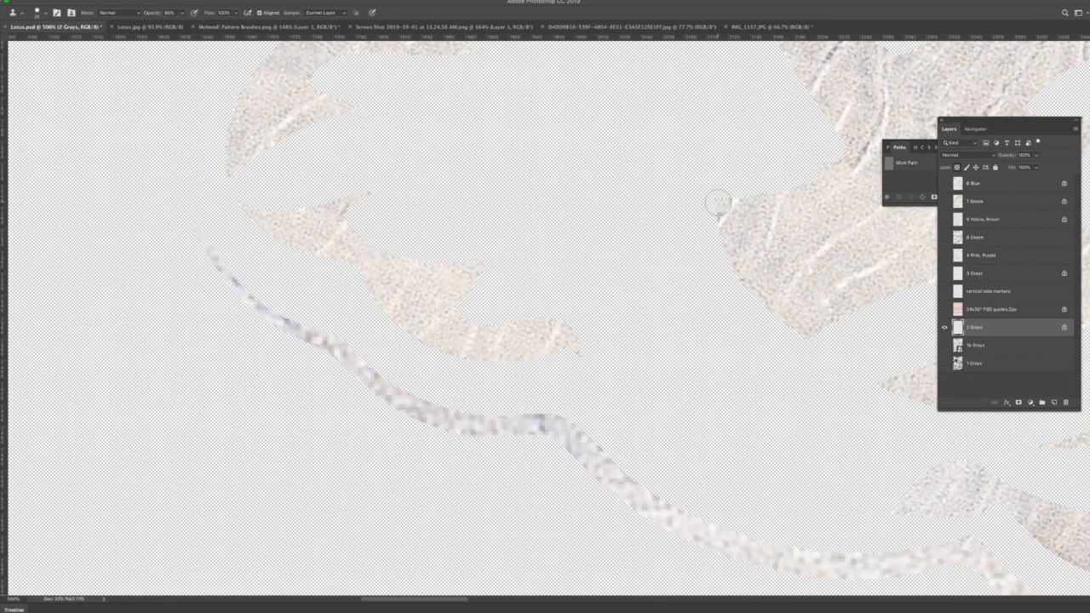
pyautogui.scroll(-3, 626, 175)
pyautogui.scroll(-3, 625, 178)
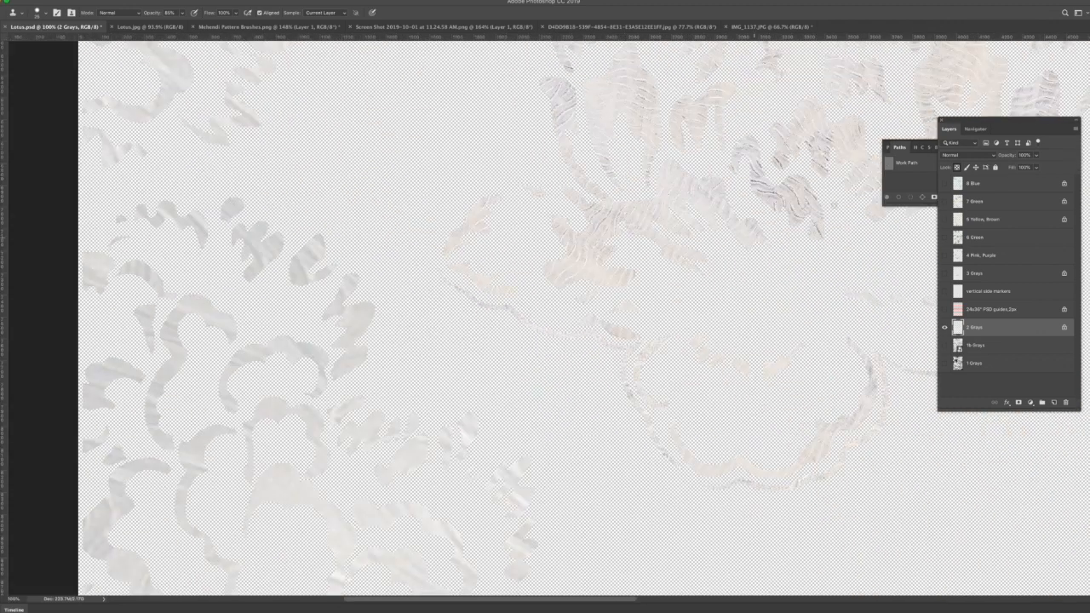
pyautogui.scroll(6, 692, 451)
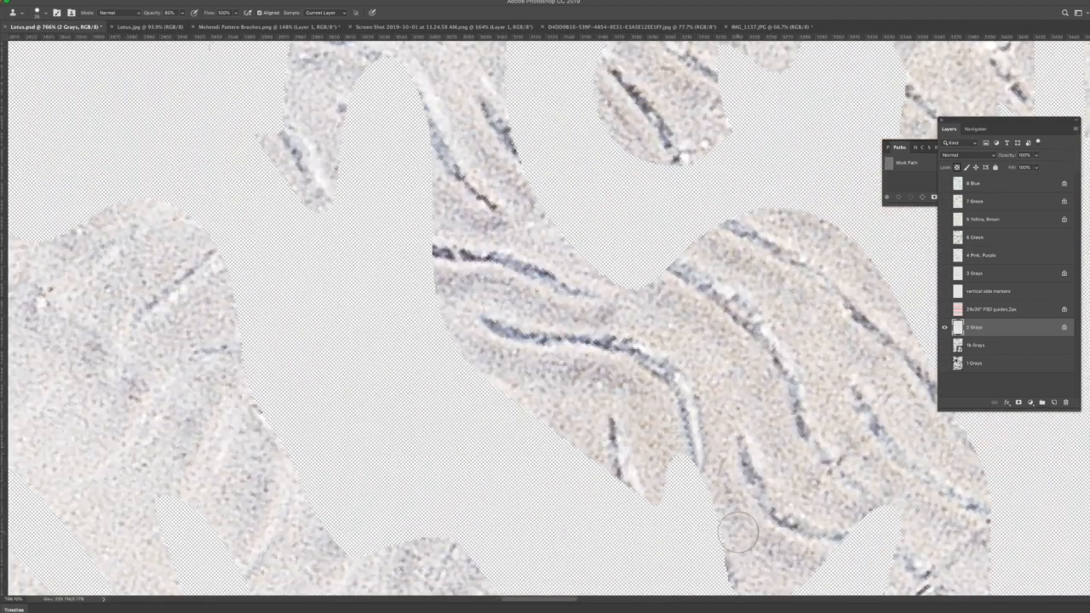
pyautogui.scroll(-5, 737, 532)
pyautogui.hscroll(3, 737, 531)
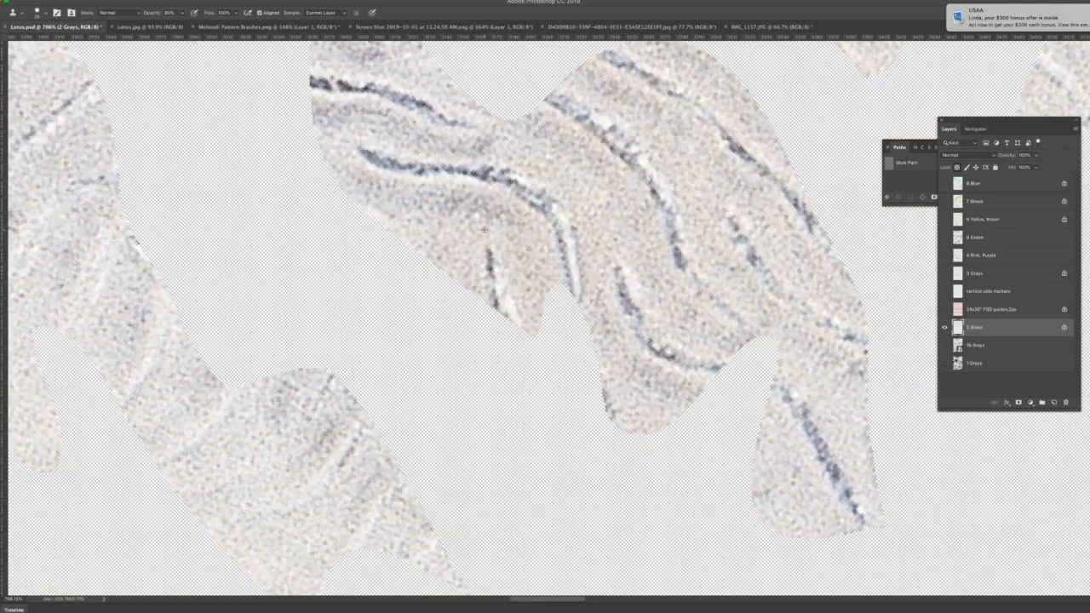
pyautogui.scroll(-5, 477, 290)
pyautogui.press('super+space')
pyautogui.press('Escape')
pyautogui.scroll(2, 435, 297)
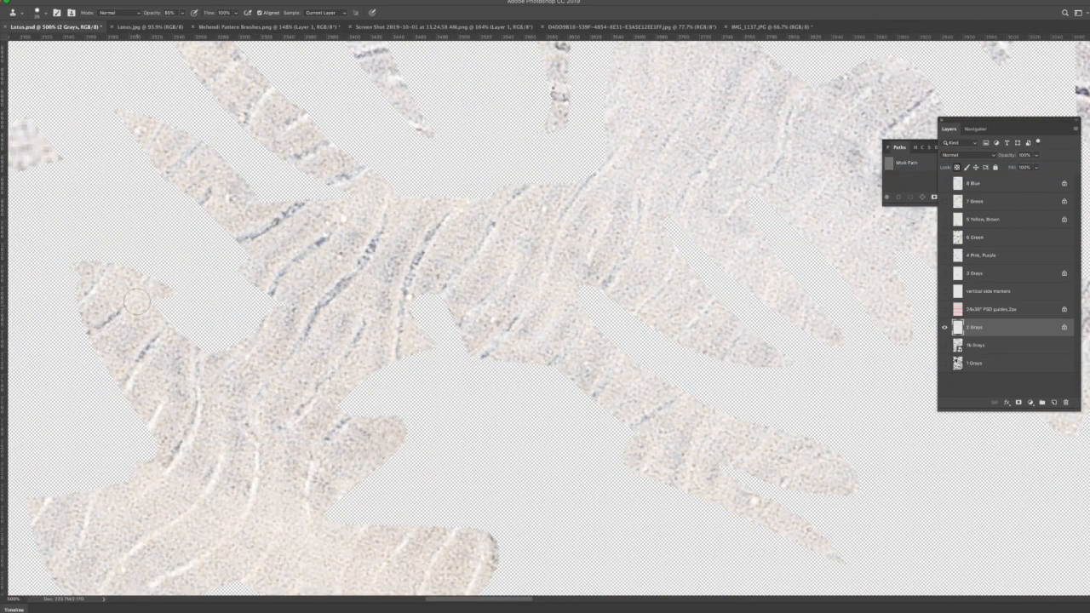
pyautogui.scroll(3, 101, 330)
pyautogui.hscroll(-4, 100, 330)
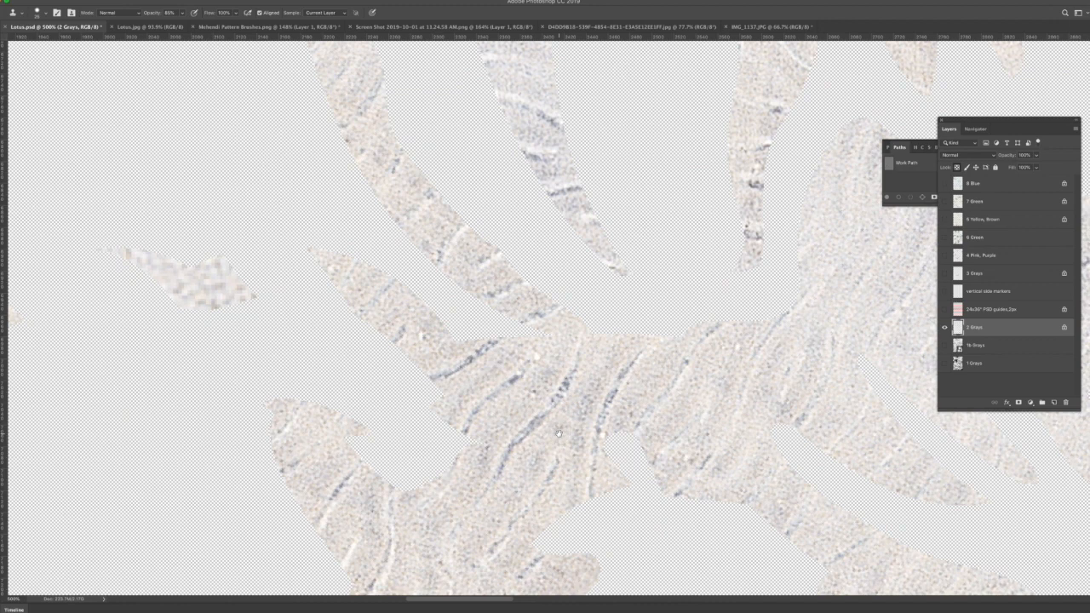
pyautogui.scroll(-5, 559, 433)
# - Open background1.tif and bring its selected strip of stone texture into Lotus.psd as a new layer
pyautogui.press('super+o')
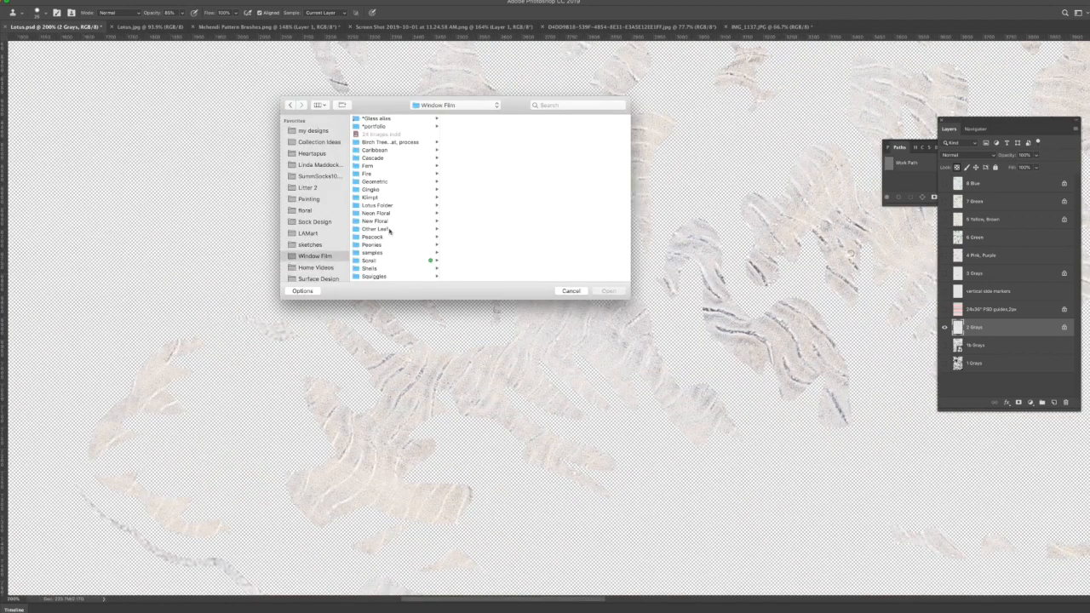
pyautogui.click(389, 229)
pyautogui.doubleClick(559, 175)
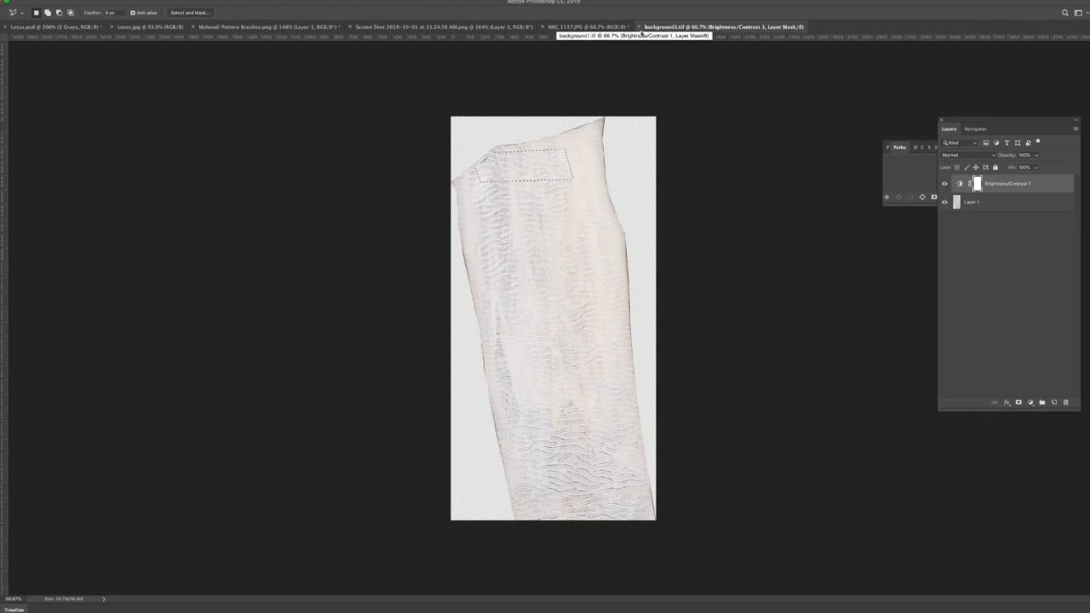
pyautogui.click(1012, 205)
pyautogui.click(64, 1)
pyautogui.click(97, 139)
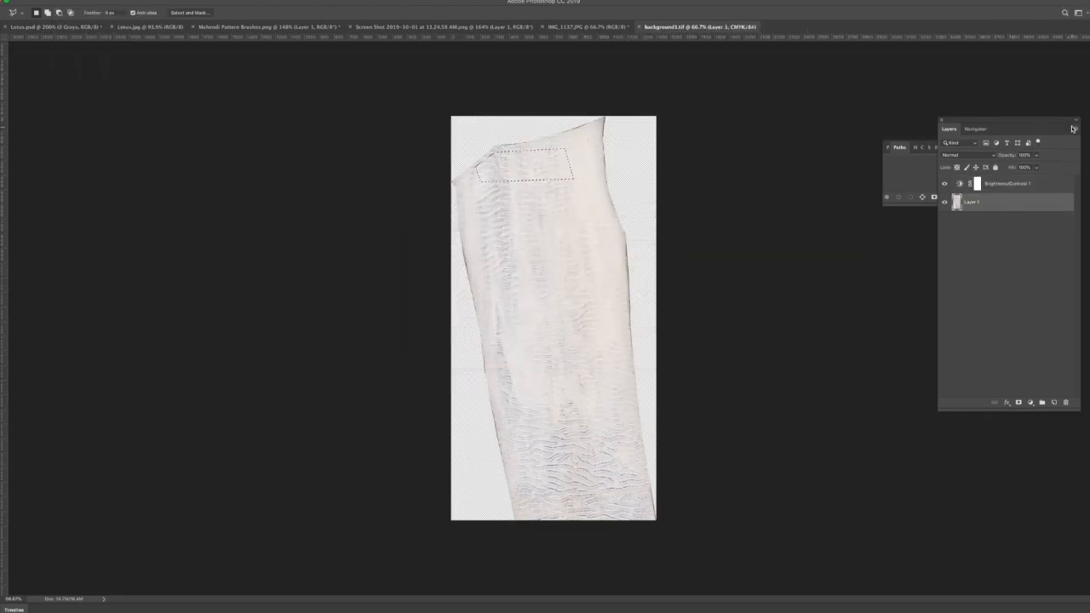
pyautogui.hotkey('ctrl', 'Tab')
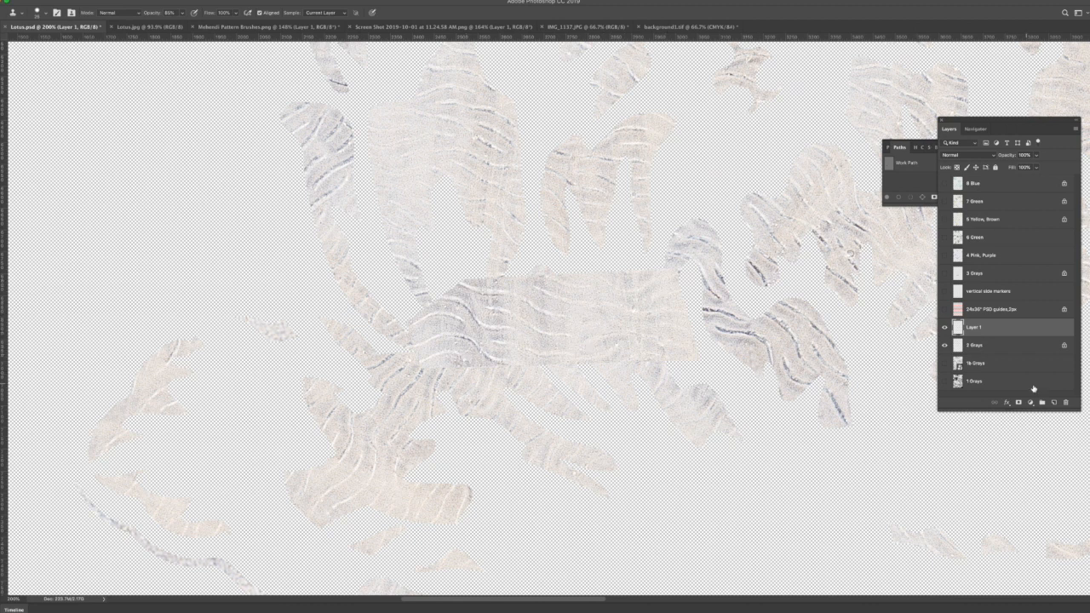
# - Keep a hidden duplicate of the pasted texture layer and replace the small pixelated leaf piece with sharp texture
pyautogui.hotkey('ctrl', 'shift', 'n')
pyautogui.moveTo(221, 298); pyautogui.dragTo(255, 353)
pyautogui.press('w')
pyautogui.scroll(-3, 372, 273)
pyautogui.scroll(-2, 372, 273)
pyautogui.press('v')
pyautogui.press('Delete')
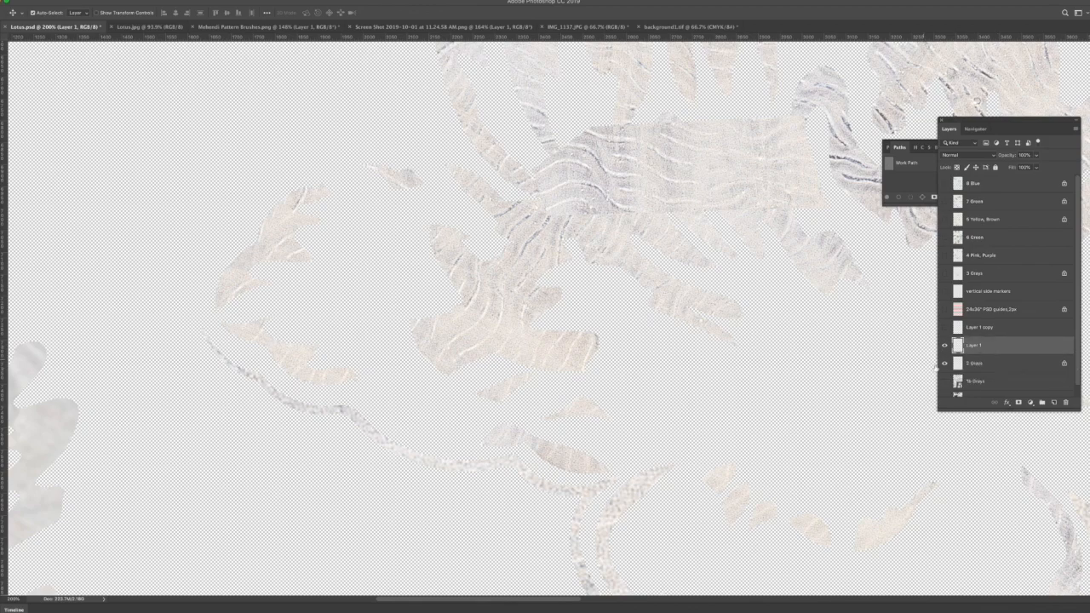
# - Activate the 2 Grays layer and examine the flower's remaining petals and stems closely for texture blemishes
pyautogui.hotkey('ctrl', 'r')
pyautogui.scroll(-5, 654, 463)
pyautogui.press('super+plus')
pyautogui.press('super+plus')
pyautogui.press('super+plus')
pyautogui.scroll(-8, 686, 199)
pyautogui.press('s')
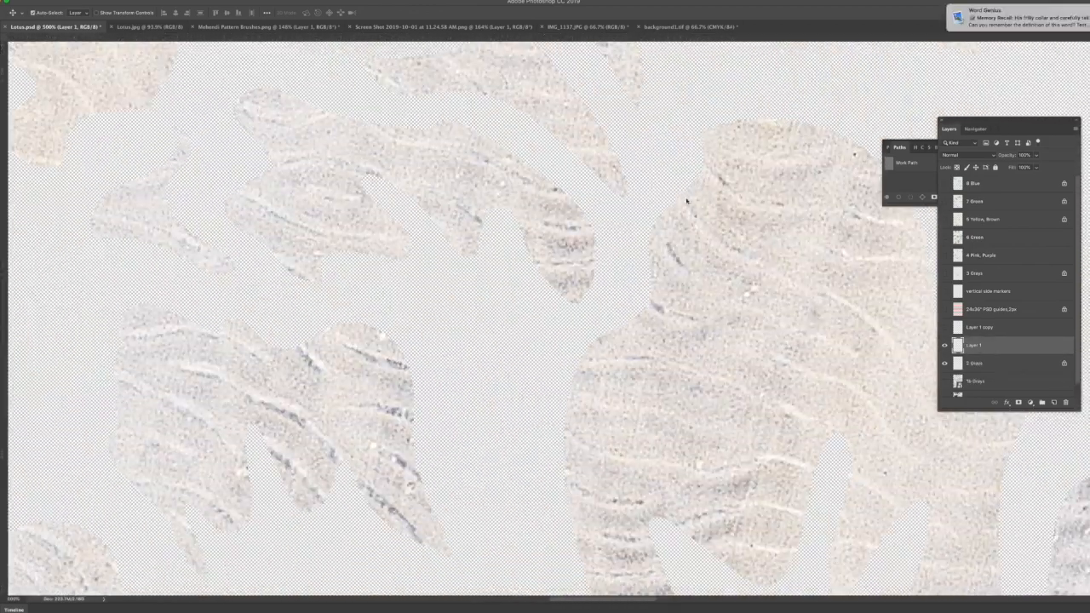
pyautogui.click(974, 363)
pyautogui.scroll(-6, 754, 295)
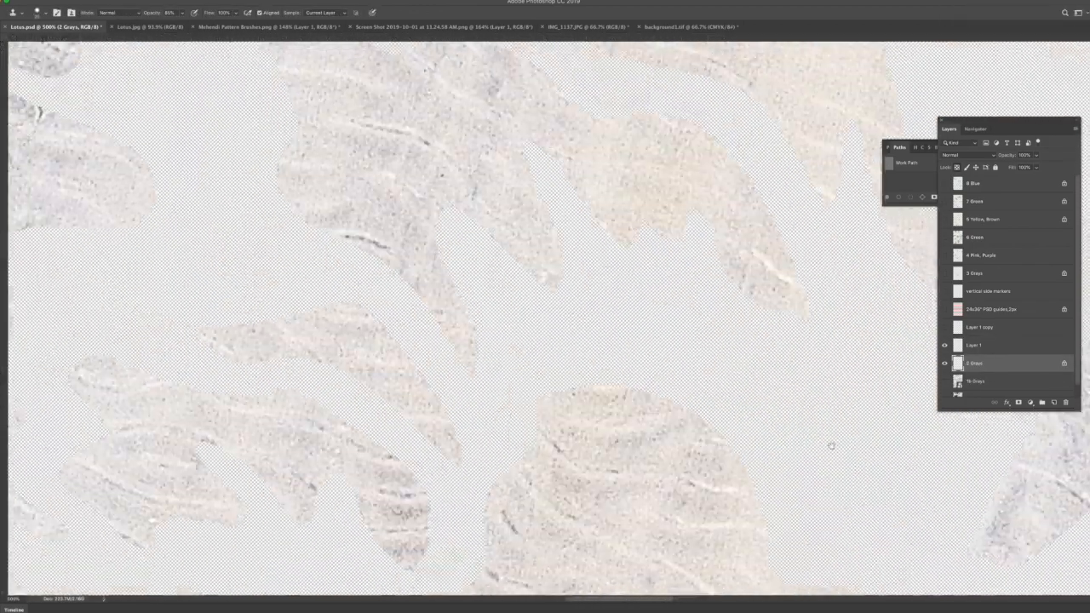
pyautogui.hscroll(6, 294, 150)
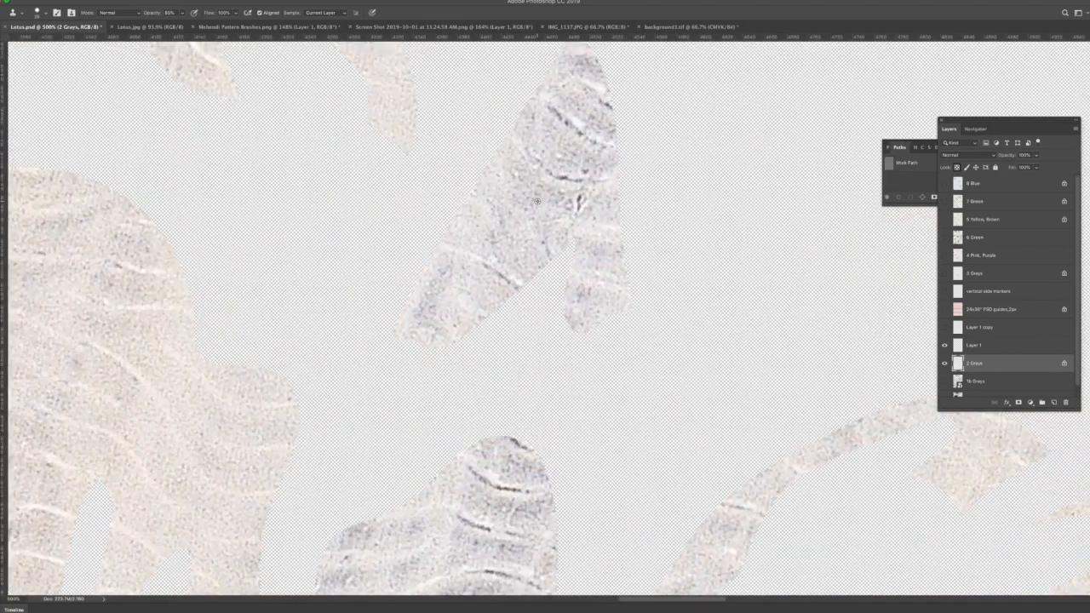
pyautogui.scroll(-5, 463, 412)
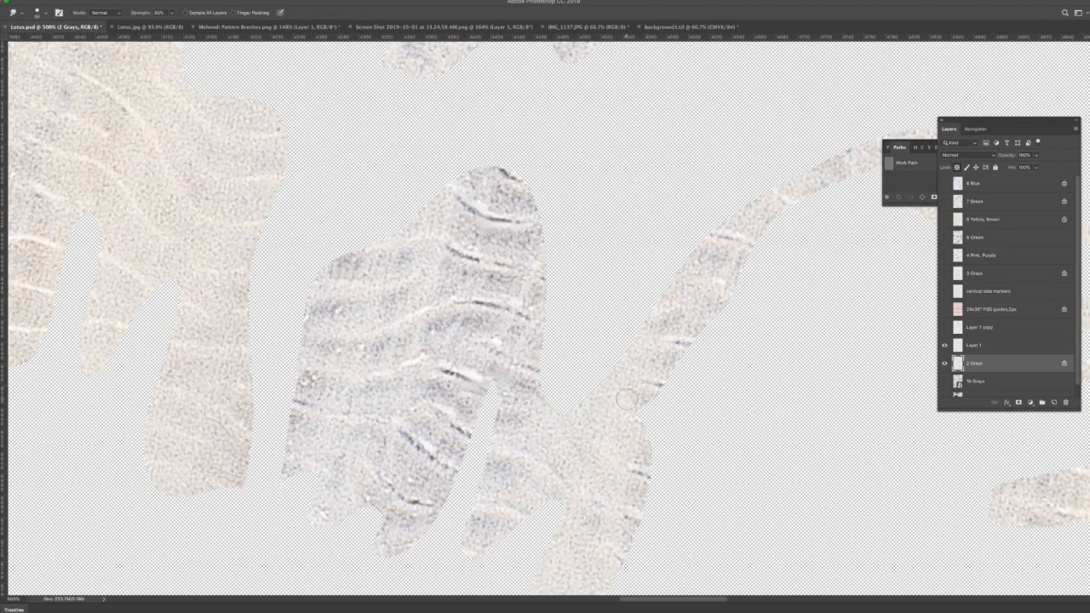
pyautogui.hscroll(7, 622, 398)
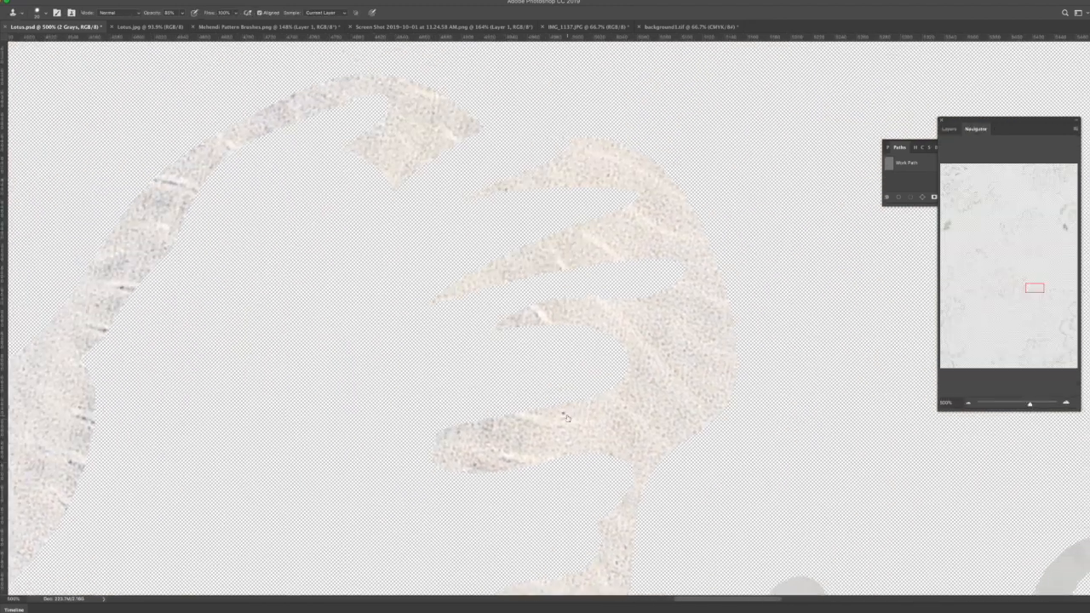
pyautogui.scroll(-10, 457, 394)
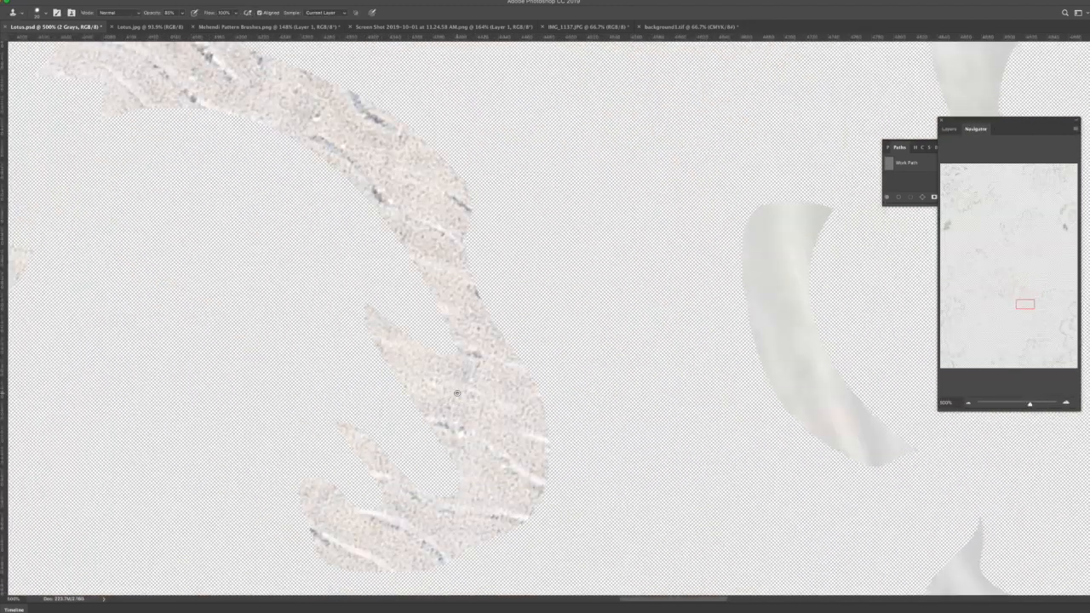
pyautogui.scroll(-10, 456, 394)
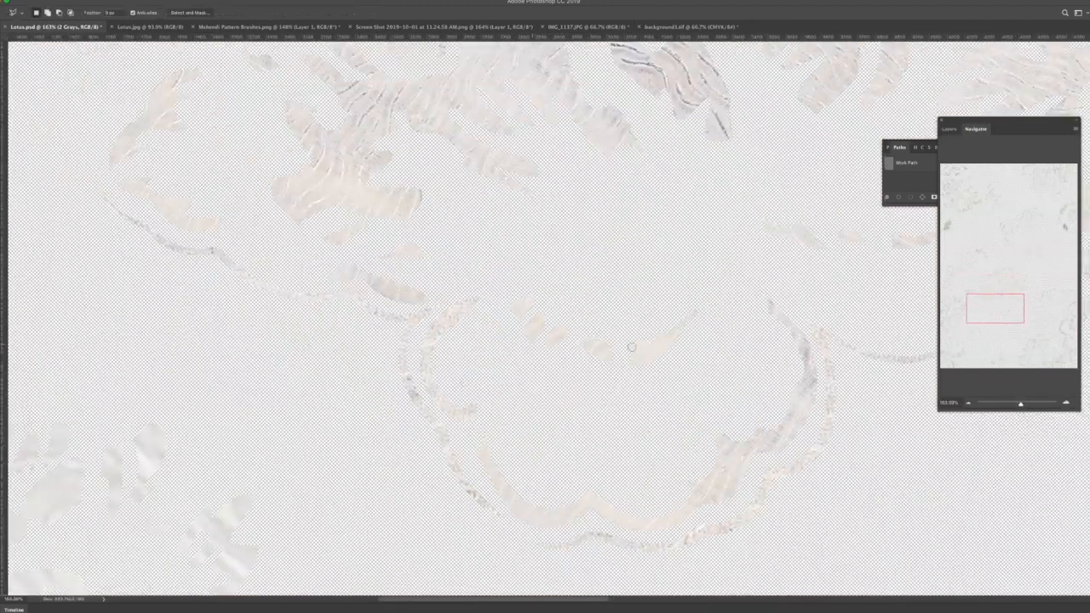
# - Outline the pixelated inner curved piece with the Polygonal Lasso, paste stone texture into it and reposition the texture
pyautogui.click(948, 128)
pyautogui.click(483, 419)
pyautogui.click(455, 426)
pyautogui.click(412, 356)
pyautogui.click(459, 287)
pyautogui.click(483, 296)
pyautogui.click(485, 417)
pyautogui.press('super+alt+shift+v')
pyautogui.press('super+t')
pyautogui.moveTo(576, 314); pyautogui.dragTo(474, 484)
pyautogui.press('Return')
# - Delete the leftover Layer 1 texture layer
pyautogui.press('w')
pyautogui.scroll(3, 576, 240)
pyautogui.moveTo(1014, 347); pyautogui.dragTo(1065, 402)
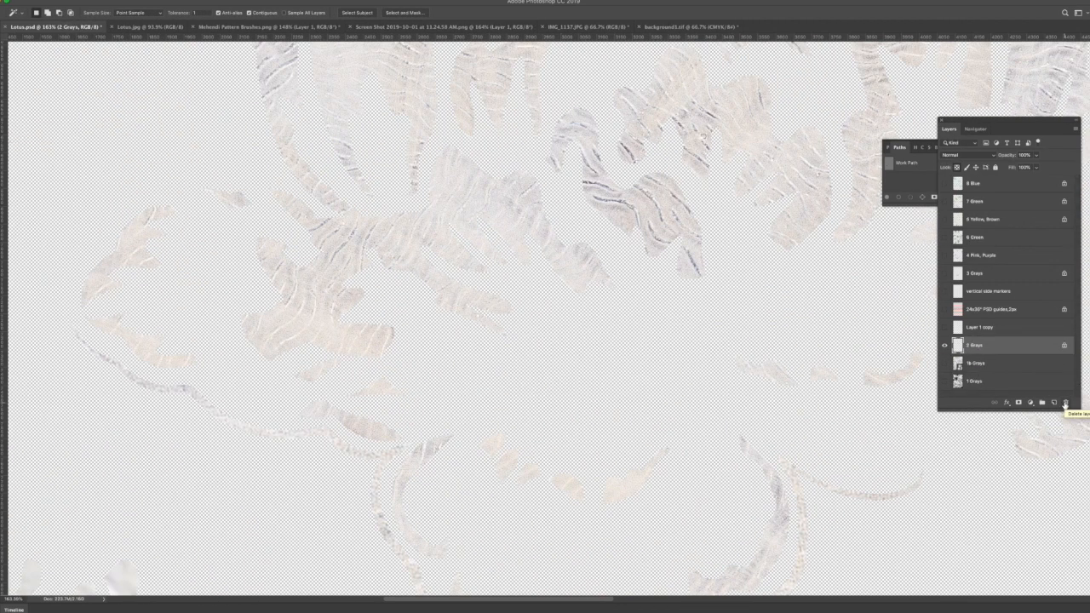
# - Retouch a spot of the stone texture on the 2 Grays layer with the Clone Stamp and save the document
pyautogui.scroll(8, 653, 233)
pyautogui.press('s')
pyautogui.moveTo(421, 235); pyautogui.dragTo(505, 345)
pyautogui.scroll(-6, 505, 344)
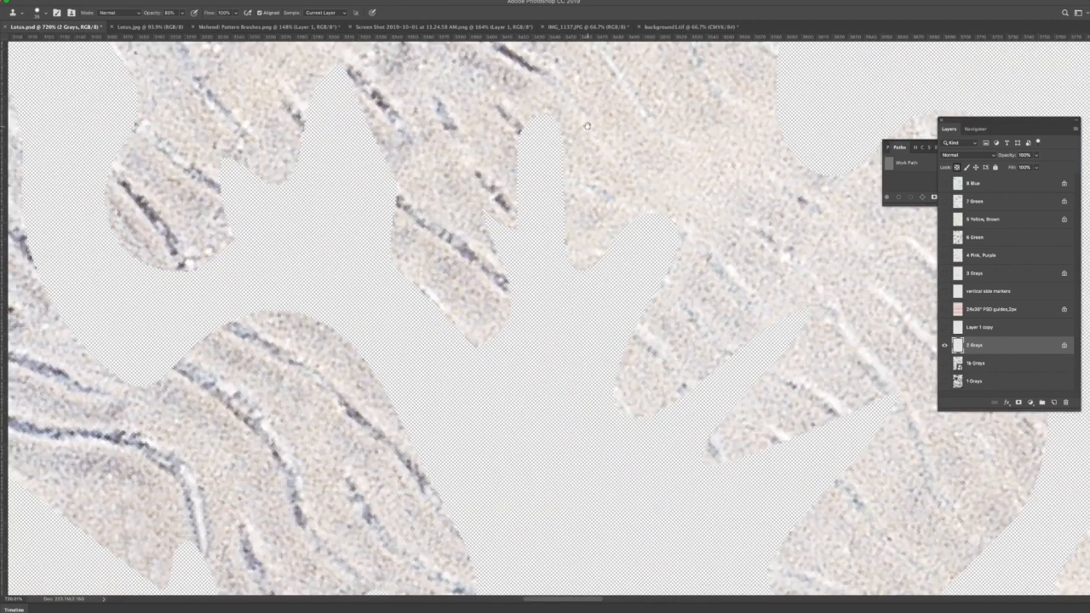
pyautogui.press('super+minus')
pyautogui.press('super+minus')
pyautogui.press('super+minus')
pyautogui.press('super+s')
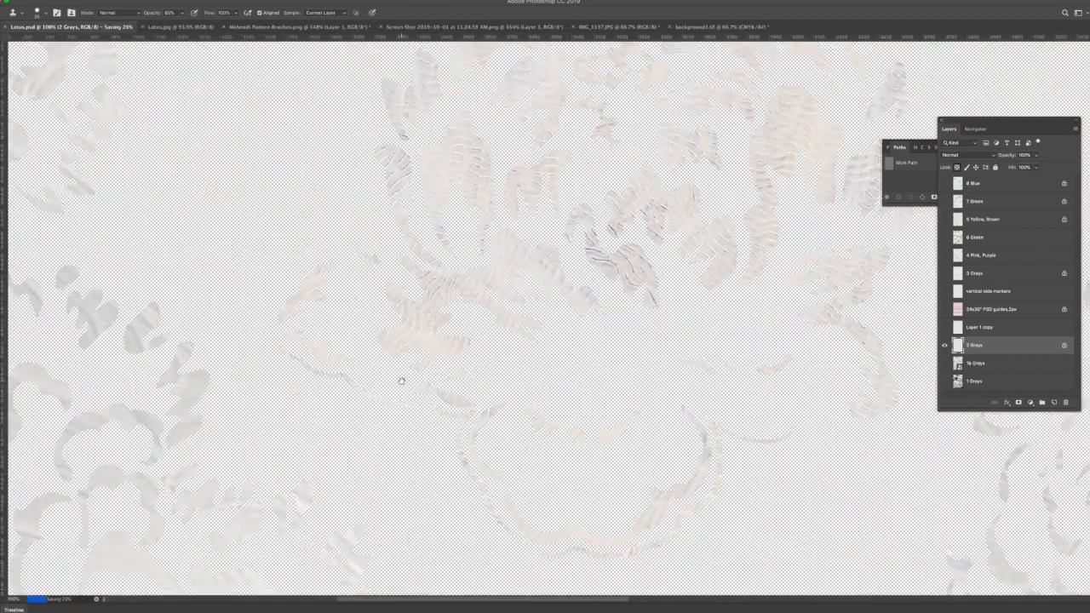
# - Select the thin pixelated outline strip below the flower and place its shape in background1.tif
pyautogui.doubleClick(443, 557)
pyautogui.press('w')
pyautogui.keyDown('alt'); pyautogui.click(488, 556); pyautogui.keyUp('alt')
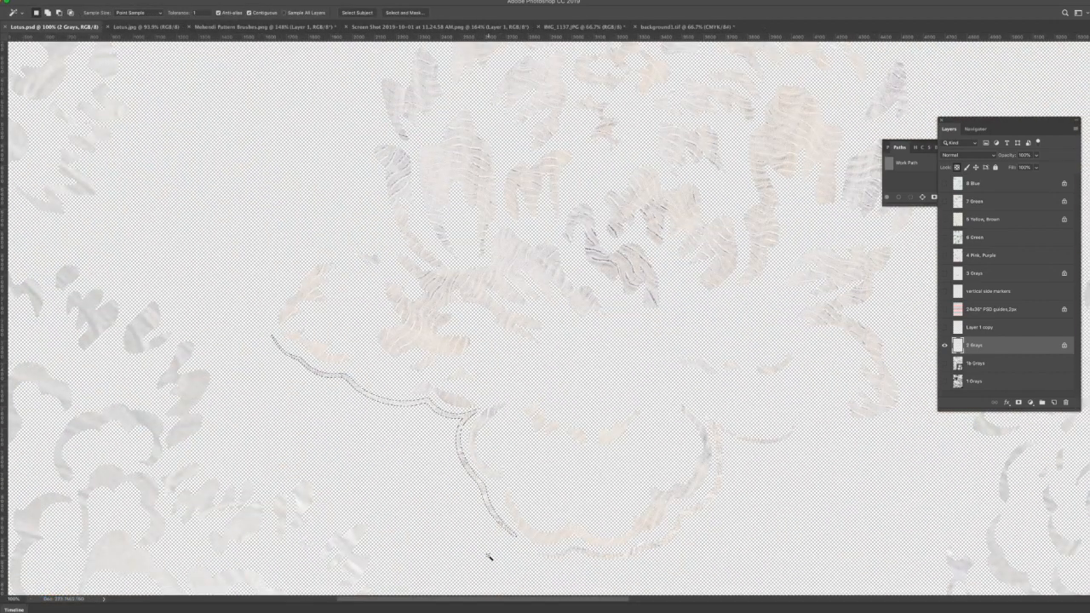
pyautogui.click(669, 28)
pyautogui.press('super+v')
pyautogui.press('v')
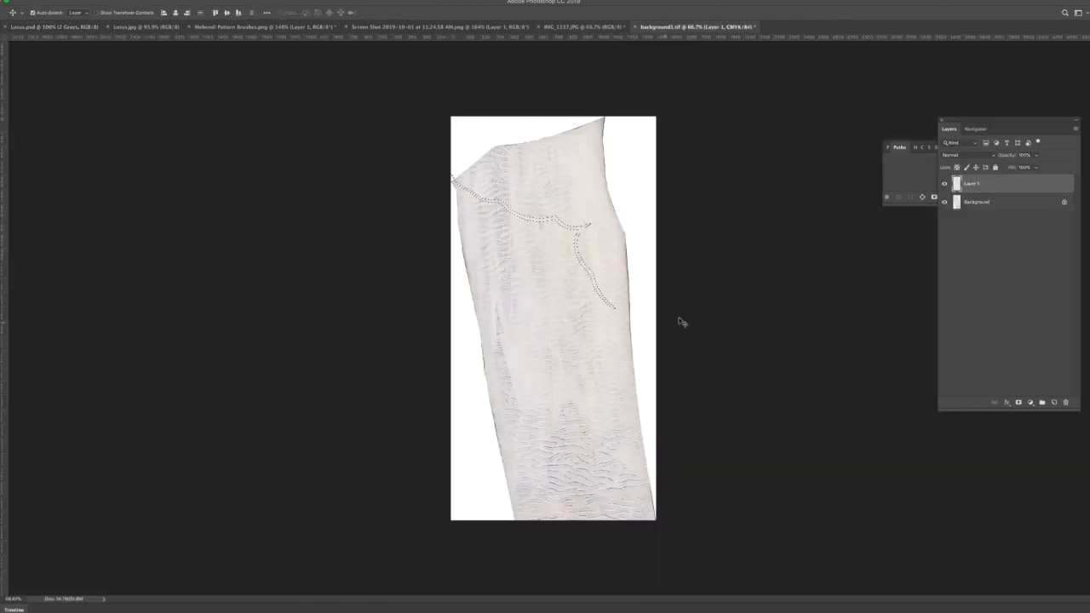
# - Mark the strip's vertical extent with two horizontal guides and lasso a matching area of texture on the Background layer
pyautogui.moveTo(601, 307); pyautogui.dragTo(610, 313)
pyautogui.moveTo(553, 38); pyautogui.dragTo(461, 183)
pyautogui.moveTo(554, 38); pyautogui.dragTo(656, 319)
pyautogui.click(1006, 206)
pyautogui.press('l')
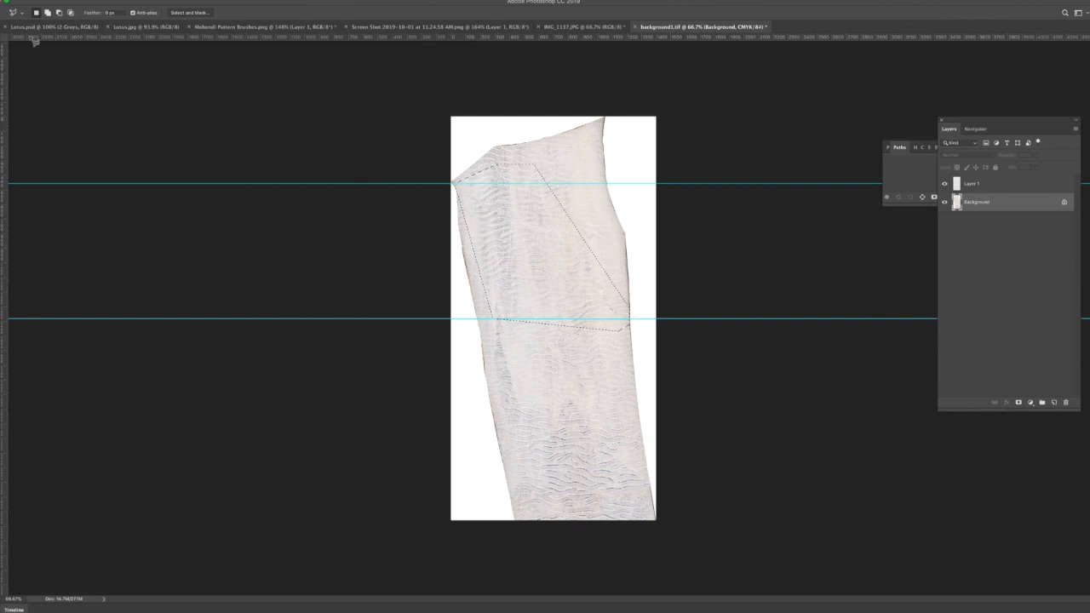
# - Return to Lotus.psd, paste the texture into the strip selection and merge it into the 2 Grays layer
pyautogui.click(36, 28)
pyautogui.press('alt+shift+super+v')
pyautogui.press('super+e')
# - Blend the new texture along the thin outline strip with the Clone Stamp
pyautogui.scroll(5, 292, 302)
pyautogui.press('s')
pyautogui.moveTo(559, 467)
pyautogui.mouseDown()
pyautogui.moveTo(370, 129)
pyautogui.moveTo(306, 207)
pyautogui.mouseUp()
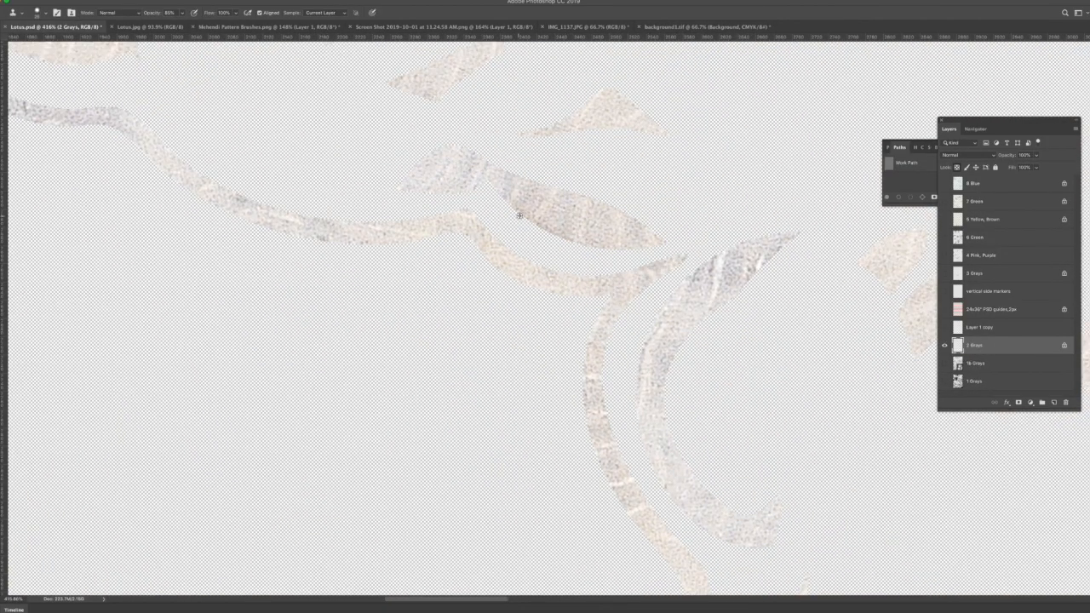
pyautogui.scroll(-6, 626, 288)
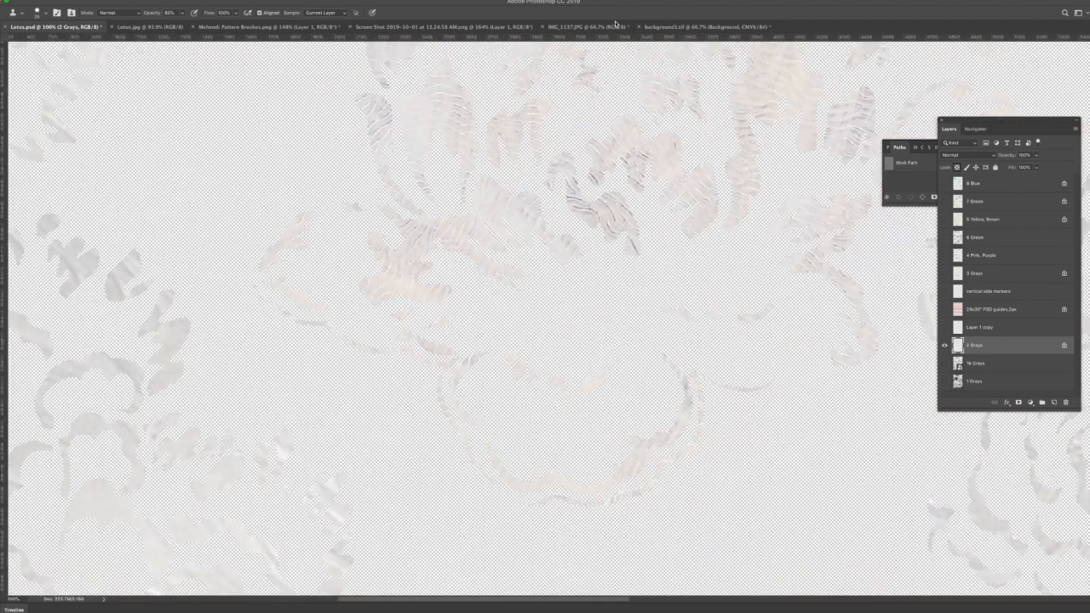
# - Remove the placed shape layer from the background texture file, isolate the lassoed stone texture, and paste it into Lotus.psd
pyautogui.click(705, 27)
pyautogui.moveTo(996, 183); pyautogui.dragTo(1066, 402)
pyautogui.press('super+a')
pyautogui.press('w')
pyautogui.keyDown('alt'); pyautogui.click(477, 136); pyautogui.keyUp('alt')
pyautogui.click(51, 26)
pyautogui.press('super+v')
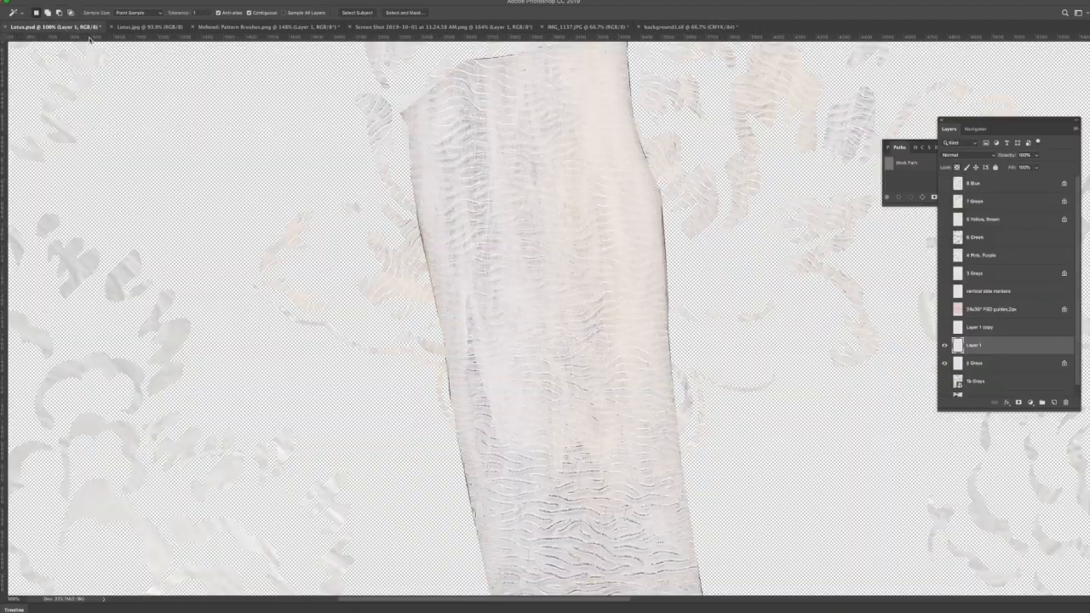
# - Place the pasted texture layer beneath 2 Grays and free-transform it over the flower's lower outline
pyautogui.press('super+minus')
pyautogui.press('super+minus')
pyautogui.press('super+[')
pyautogui.press('super+t')
pyautogui.moveTo(658, 492); pyautogui.dragTo(724, 239)
pyautogui.moveTo(575, 313); pyautogui.dragTo(596, 371)
pyautogui.press('Return')
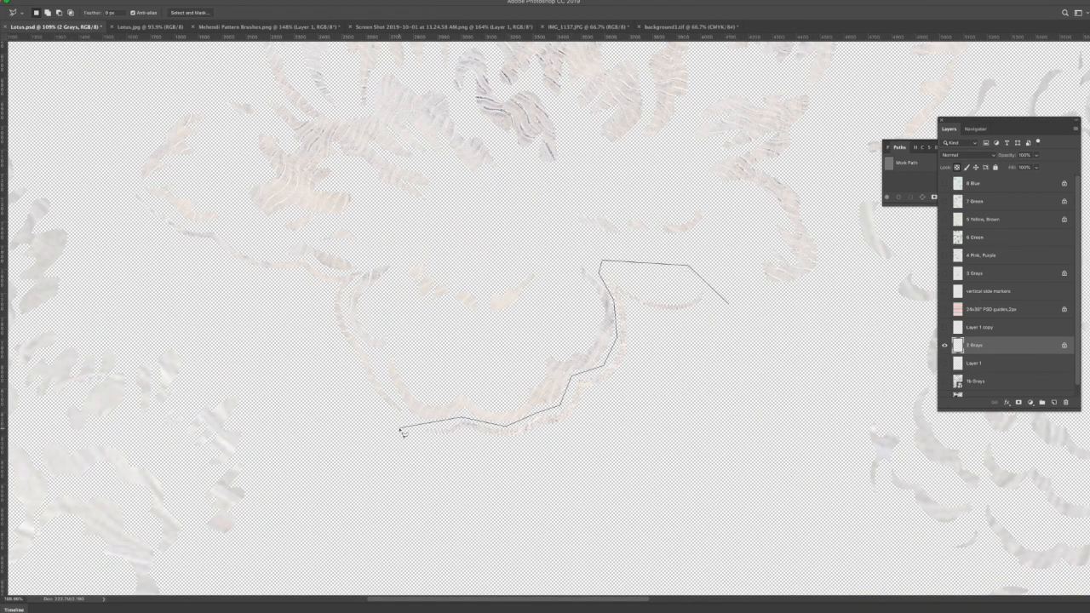
# - Lasso the pixelated lower outline on 2 Grays, subtract the transparent area with the Magic Wand, and paste the texture into the selection
pyautogui.click(465, 484)
pyautogui.doubleClick(729, 352)
pyautogui.press('w')
pyautogui.keyDown('alt'); pyautogui.click(711, 361); pyautogui.keyUp('alt')
pyautogui.press('super+alt+shift+v')
# - Blend the replaced texture along the bowl-shaped outline under the flower with the Clone Stamp
pyautogui.press('s')
pyautogui.scroll(10, 456, 435)
pyautogui.moveTo(397, 372); pyautogui.dragTo(294, 389)
pyautogui.hscroll(8, 409, 329)
pyautogui.scroll(3, 660, 288)
pyautogui.click(445, 275)
pyautogui.scroll(-4, 287, 304)
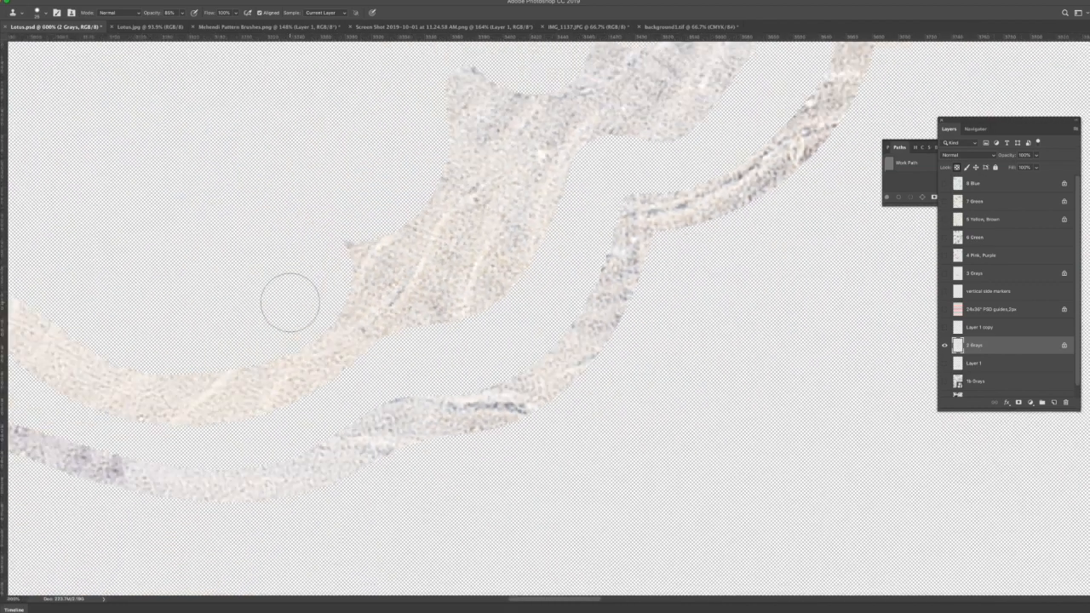
pyautogui.moveTo(398, 328); pyautogui.dragTo(170, 213)
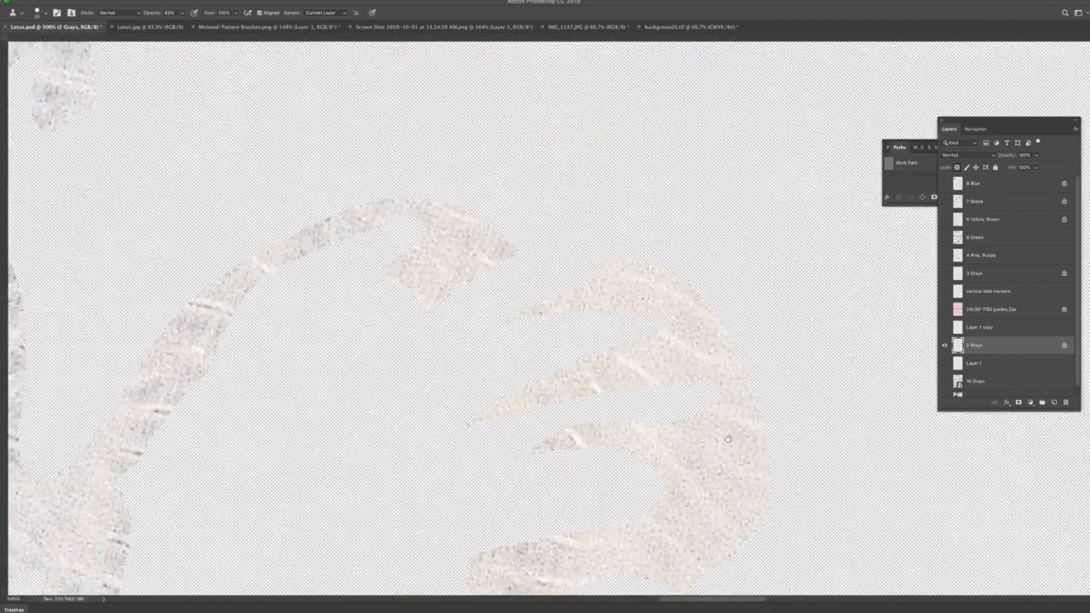
# - Examine the remaining flower and leaf shapes on the 2 Grays layer up close for leftover pixelated texture
pyautogui.moveTo(47, 155); pyautogui.dragTo(540, 494)
pyautogui.press('super+minus')
pyautogui.press('super+minus')
pyautogui.press('super+minus')
pyautogui.press('super+minus')
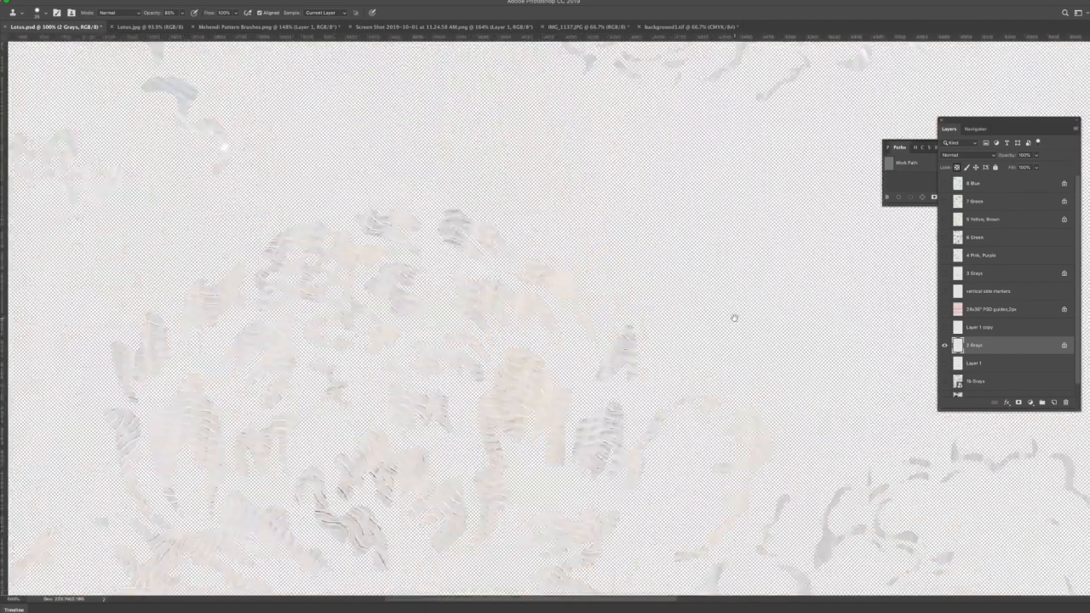
pyautogui.moveTo(596, 519); pyautogui.dragTo(743, 336)
pyautogui.press('super+equal')
pyautogui.press('super+equal')
pyautogui.press('super+equal')
pyautogui.press('super+equal')
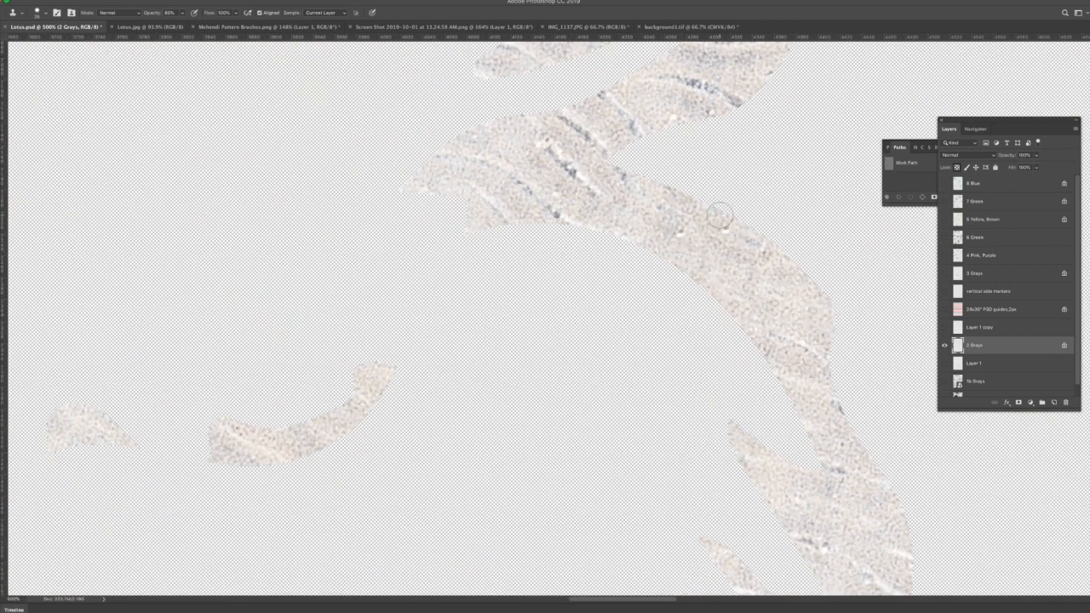
pyautogui.press('super+minus')
pyautogui.press('super+minus')
pyautogui.press('super+minus')
pyautogui.press('super+minus')
pyautogui.press('super+minus')
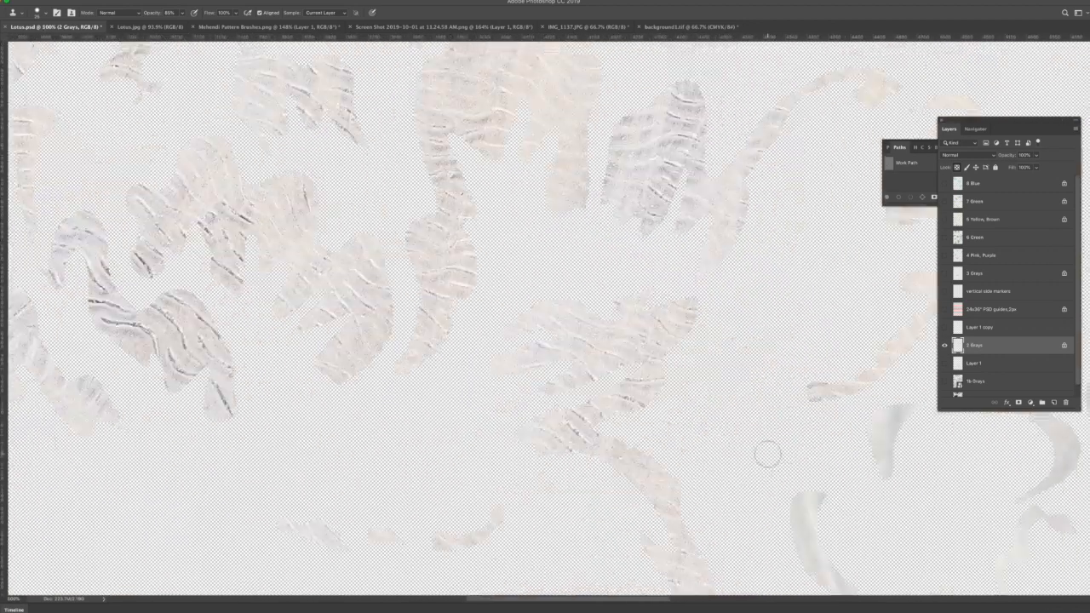
# - Save Lotus.psd and delete the leftover Layer 1 texture layer
pyautogui.press('super+s')
pyautogui.moveTo(1014, 362); pyautogui.dragTo(1065, 402)
pyautogui.press('super+0')
# - Lasso the whole lotus flower on the 2 Grays layer and subtract the transparent areas with the Magic Wand
pyautogui.moveTo(661, 569); pyautogui.dragTo(698, 573)
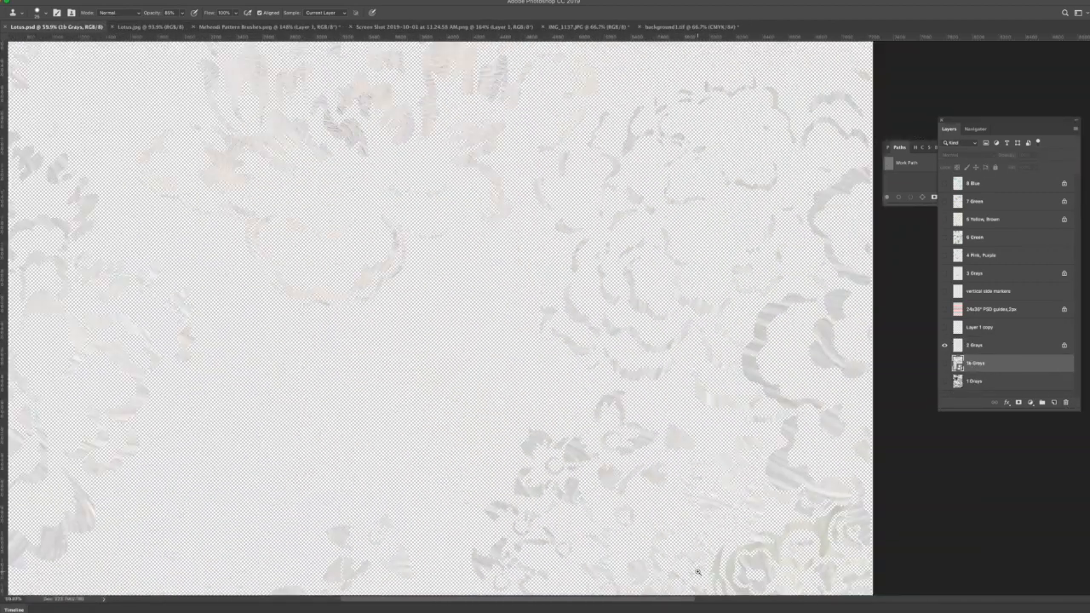
pyautogui.moveTo(514, 256); pyautogui.dragTo(605, 426)
pyautogui.press('l')
pyautogui.click(605, 427)
pyautogui.click(206, 321)
pyautogui.click(410, 542)
pyautogui.doubleClick(553, 453)
pyautogui.hotkey('alt', ']')
pyautogui.press('w')
pyautogui.keyDown('alt'); pyautogui.click(565, 436); pyautogui.keyUp('alt')
# - Copy the lotus in place to a hidden layer named "original lotus, unblurred" and delete the Layer 1 copy layer
pyautogui.press('super+c')
pyautogui.click(84, 2)
pyautogui.click(220, 86)
pyautogui.doubleClick(974, 345)
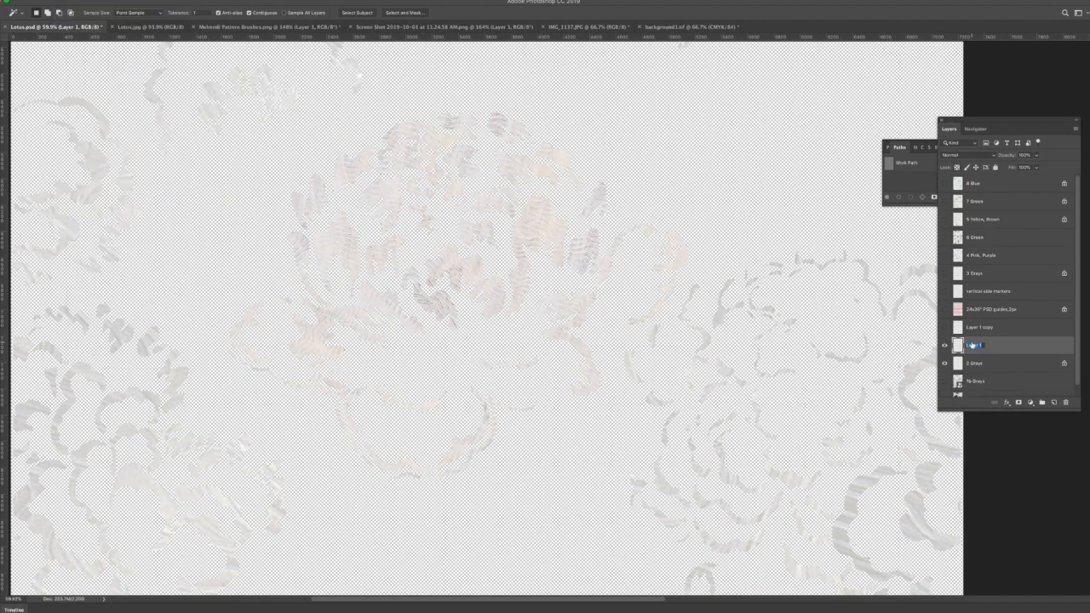
pyautogui.click(943, 346)
pyautogui.moveTo(979, 327); pyautogui.dragTo(1065, 402)
pyautogui.click(987, 345)
# - Load the lotus selection, store it as a saved selection, and deselect it
pyautogui.click(175, 1)
pyautogui.click(195, 179)
pyautogui.click(606, 242)
pyautogui.click(944, 327)
pyautogui.click(174, 2)
pyautogui.click(205, 188)
pyautogui.click(643, 244)
pyautogui.press('super+d')
pyautogui.click(945, 327)
pyautogui.scroll(10, 467, 281)
pyautogui.click(199, 2)
pyautogui.moveTo(300, 120)
pyautogui.click(340, 152)
pyautogui.moveTo(458, 216); pyautogui.dragTo(464, 246)
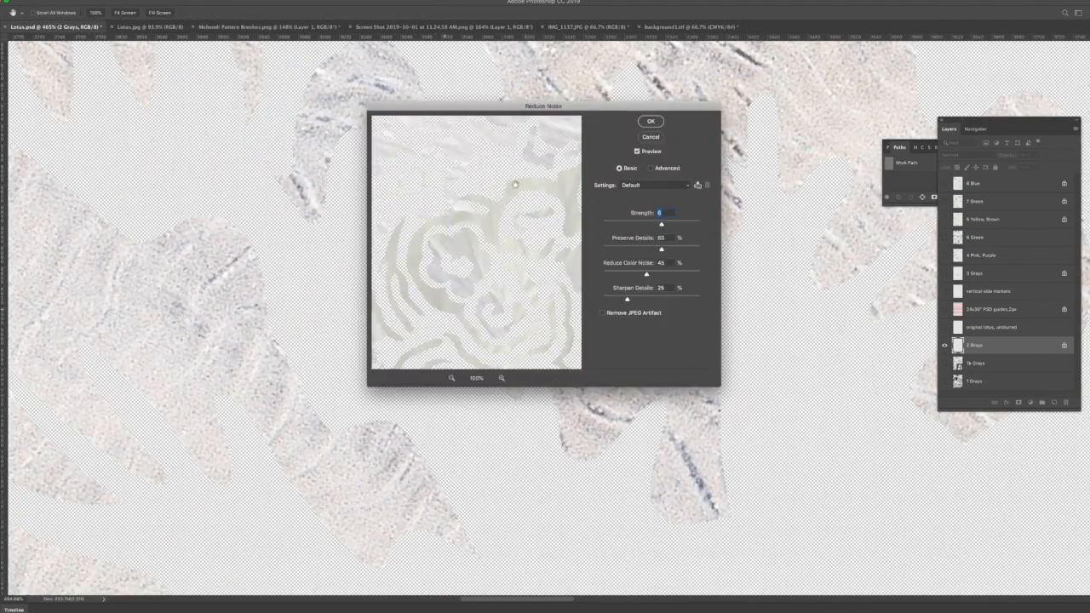
pyautogui.click(649, 137)
# - Apply a Gaussian Blur with a 1.0-pixel radius to the 2 Grays layer and save the document
pyautogui.click(200, 1)
pyautogui.moveTo(216, 94)
pyautogui.click(345, 128)
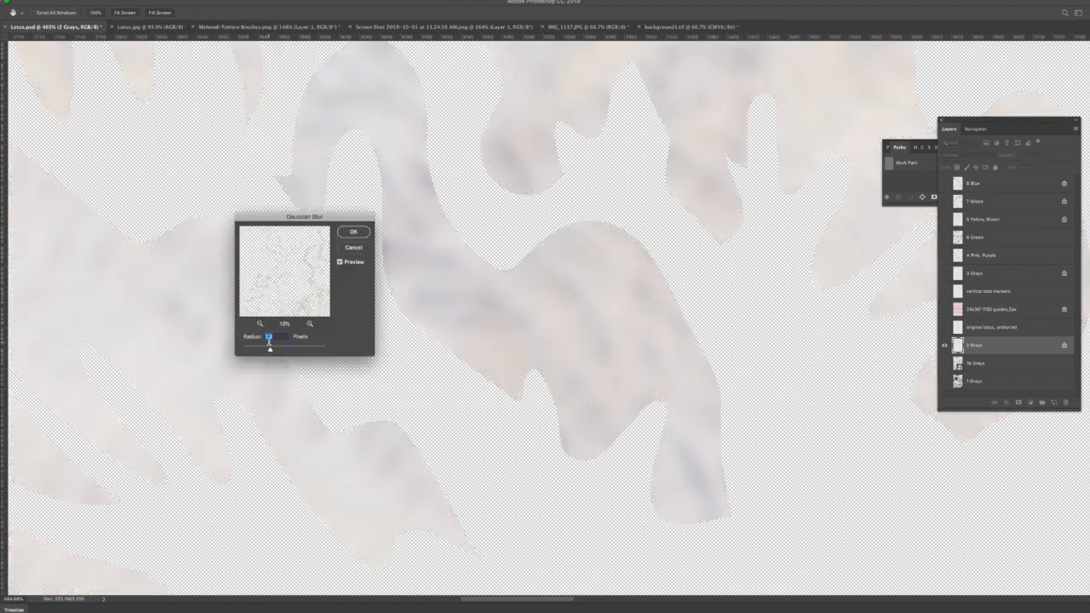
pyautogui.moveTo(271, 350); pyautogui.dragTo(248, 349)
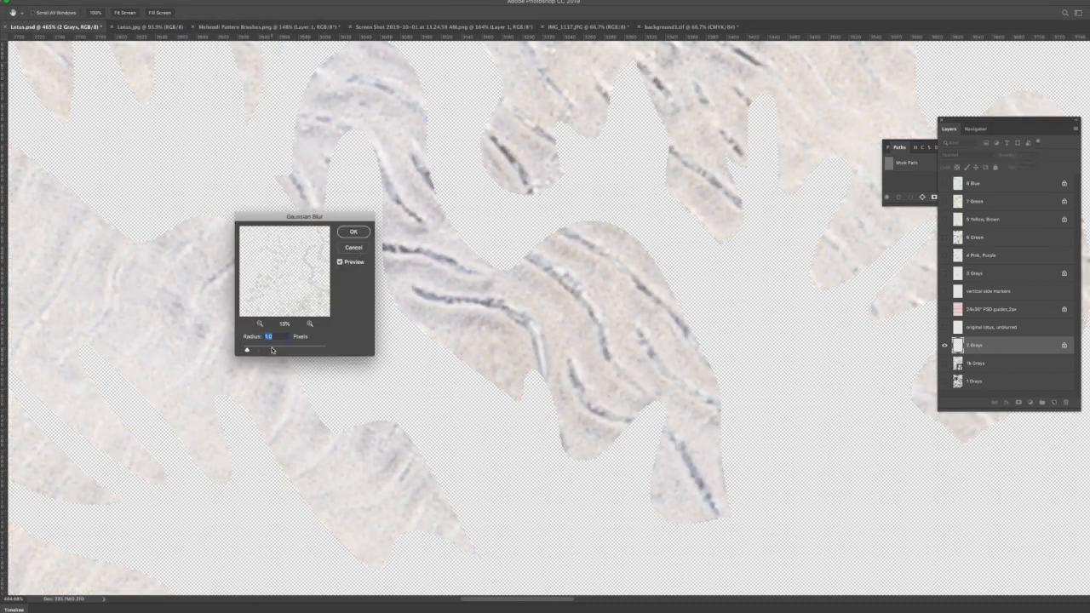
pyautogui.press('Return')
pyautogui.press('super+0')
pyautogui.press('super+1')
pyautogui.press('super+0')
pyautogui.press('super+s')
# - Isolate and select the 1b Grays layer, and compare it with the 2 Grays layer around the large flower
pyautogui.moveTo(436, 494); pyautogui.dragTo(516, 401)
pyautogui.moveTo(521, 318); pyautogui.dragTo(592, 333)
pyautogui.press('super+0')
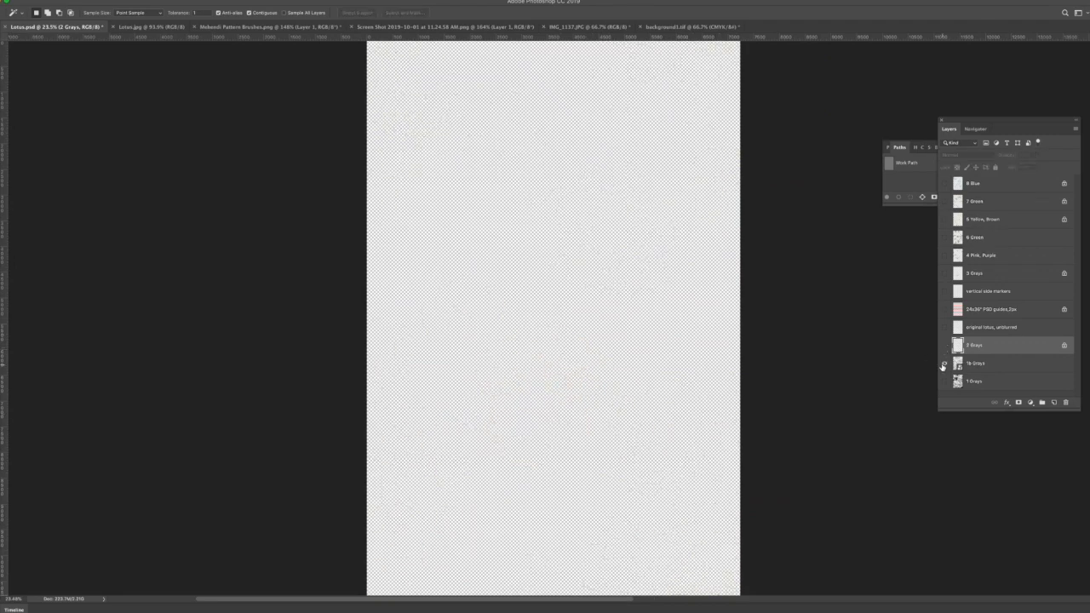
pyautogui.keyDown('alt'); pyautogui.click(944, 362); pyautogui.keyUp('alt')
pyautogui.click(128, 2)
pyautogui.click(611, 260)
pyautogui.click(988, 363)
pyautogui.moveTo(579, 317); pyautogui.dragTo(643, 362)
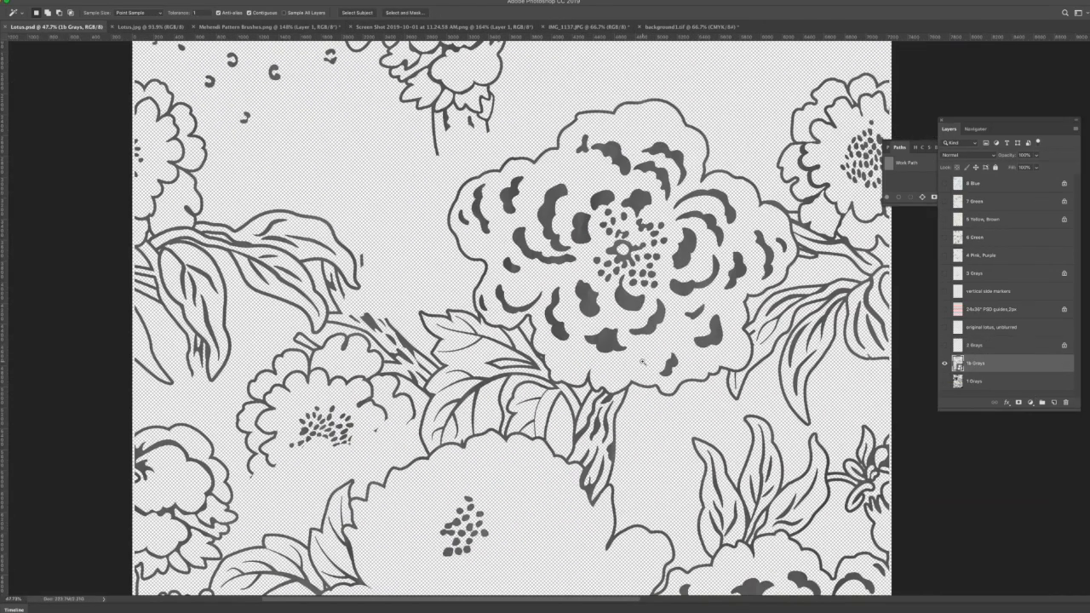
pyautogui.click(943, 345)
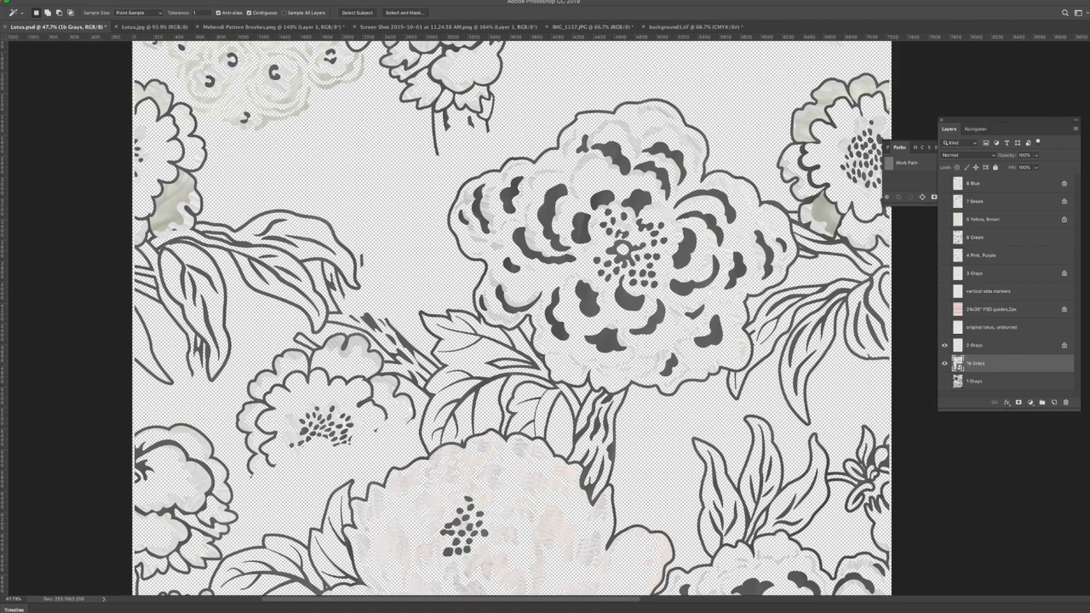
pyautogui.click(944, 344)
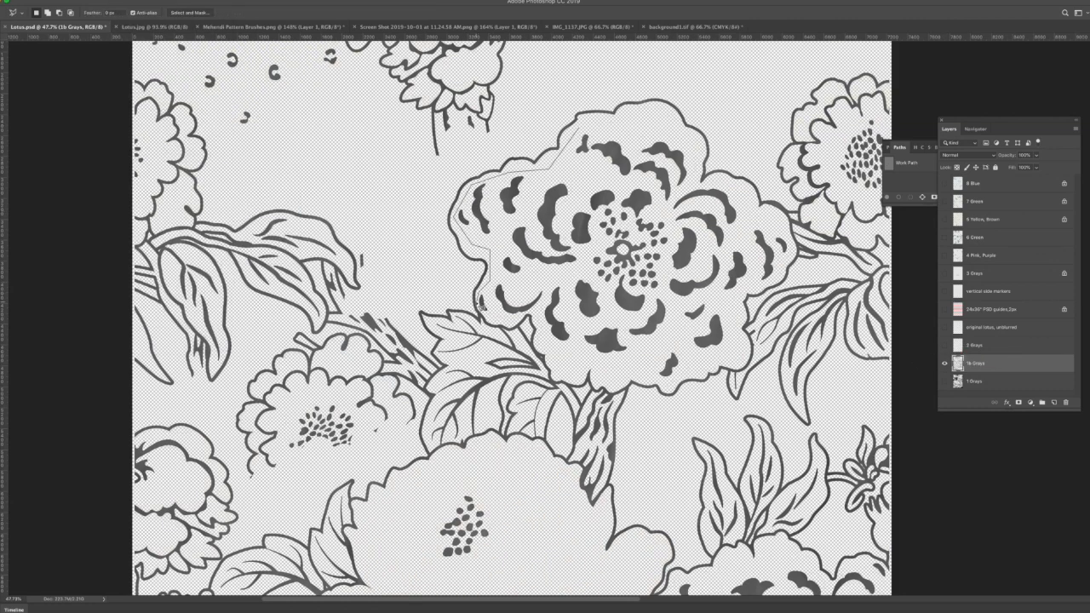
# - Lasso the dark inner petal shapes inside the large flower's outline on 1b Grays and move them to a layer above 2 Grays
pyautogui.moveTo(479, 305); pyautogui.dragTo(527, 330)
pyautogui.moveTo(618, 270); pyautogui.dragTo(707, 270)
pyautogui.click(506, 452)
pyautogui.moveTo(506, 451); pyautogui.dragTo(273, 263)
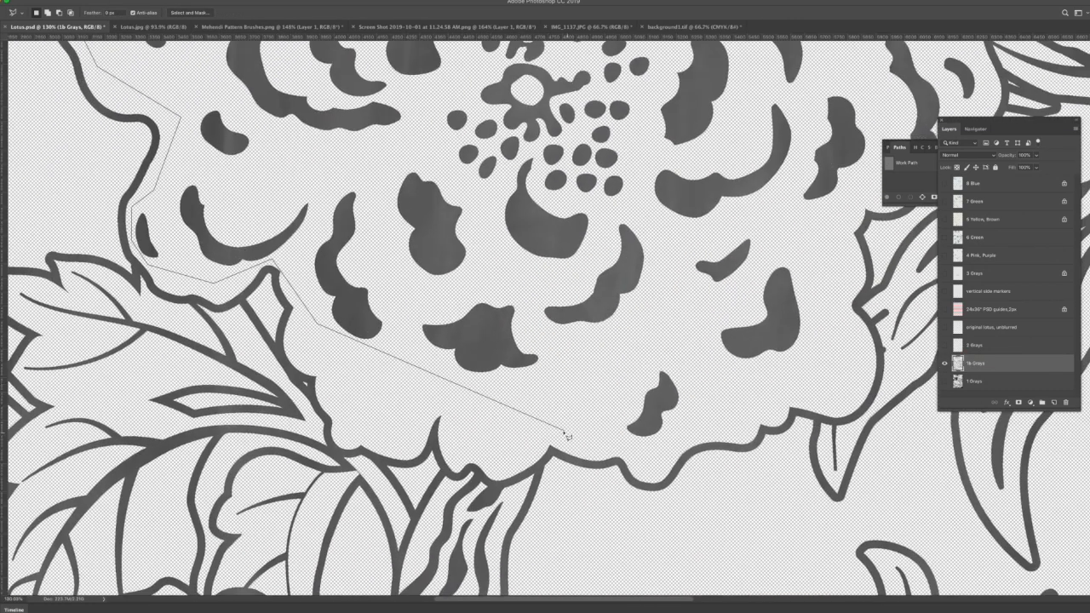
pyautogui.click(835, 292)
pyautogui.moveTo(843, 239); pyautogui.dragTo(630, 457)
pyautogui.click(698, 221)
pyautogui.moveTo(651, 209); pyautogui.dragTo(772, 437)
pyautogui.moveTo(262, 296); pyautogui.dragTo(618, 231)
pyautogui.click(446, 278)
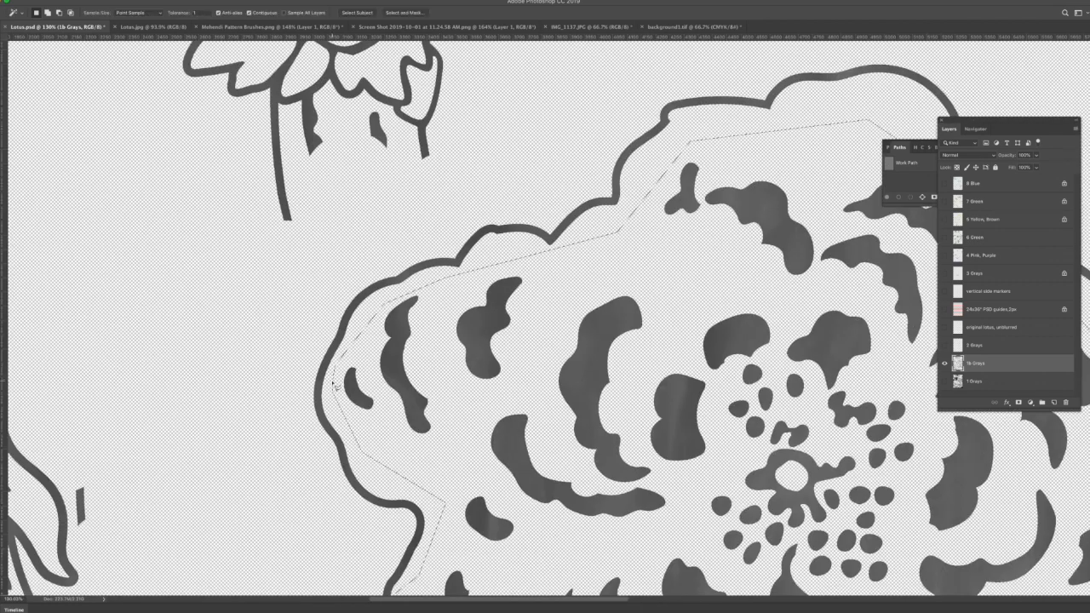
pyautogui.hotkey('ctrl', '-')
pyautogui.hotkey('ctrl', '-')
pyautogui.hotkey('ctrl', '-')
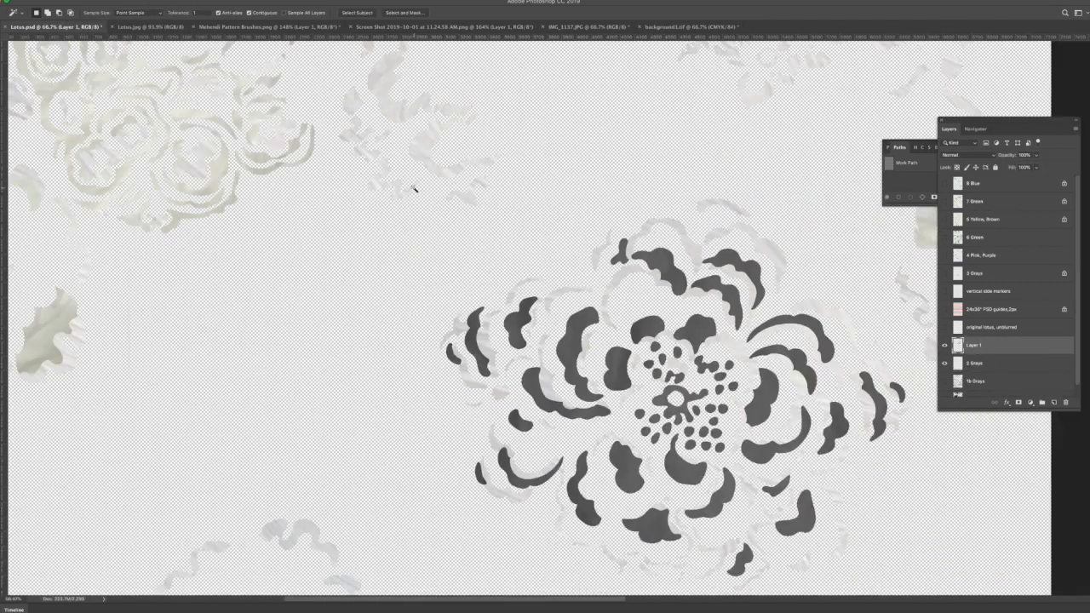
# - Switch to InDesign and open the linked texture CityLoft_saturation.tif for editing in Photoshop
pyautogui.press('super+Tab')
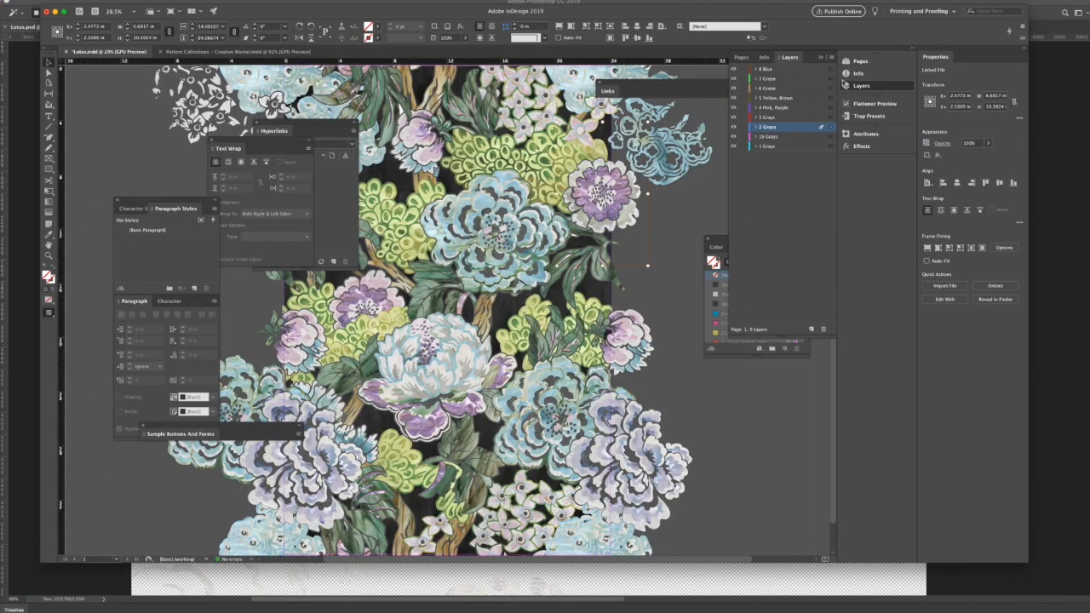
pyautogui.click(607, 90)
pyautogui.click(776, 91)
pyautogui.click(824, 198)
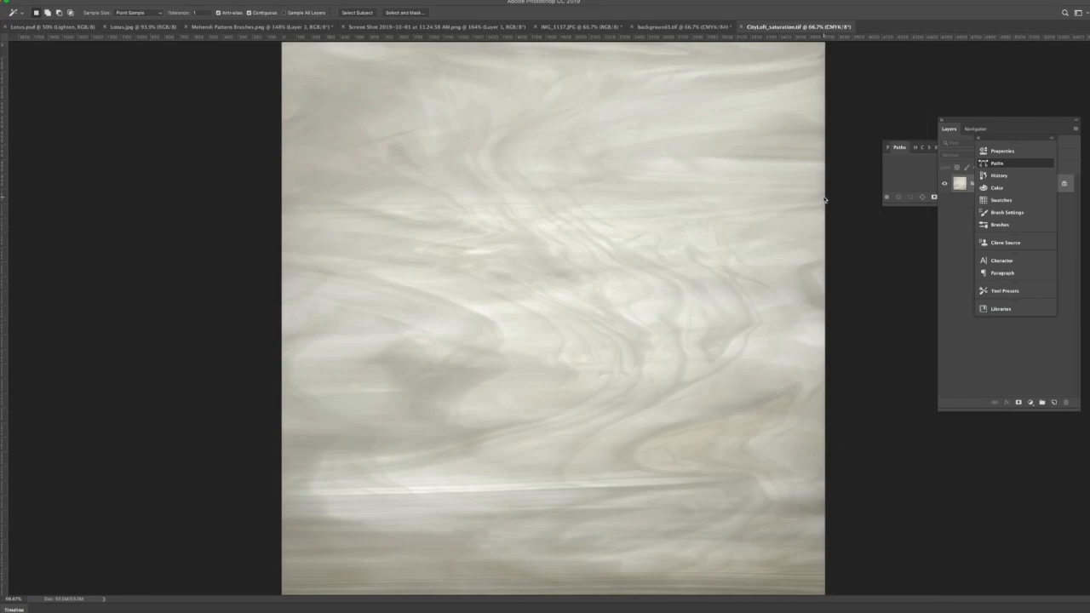
# - Copy the Lighten layer's petal shapes from Lotus.psd and paste them into CityLoft_saturation.tif
pyautogui.click(43, 29)
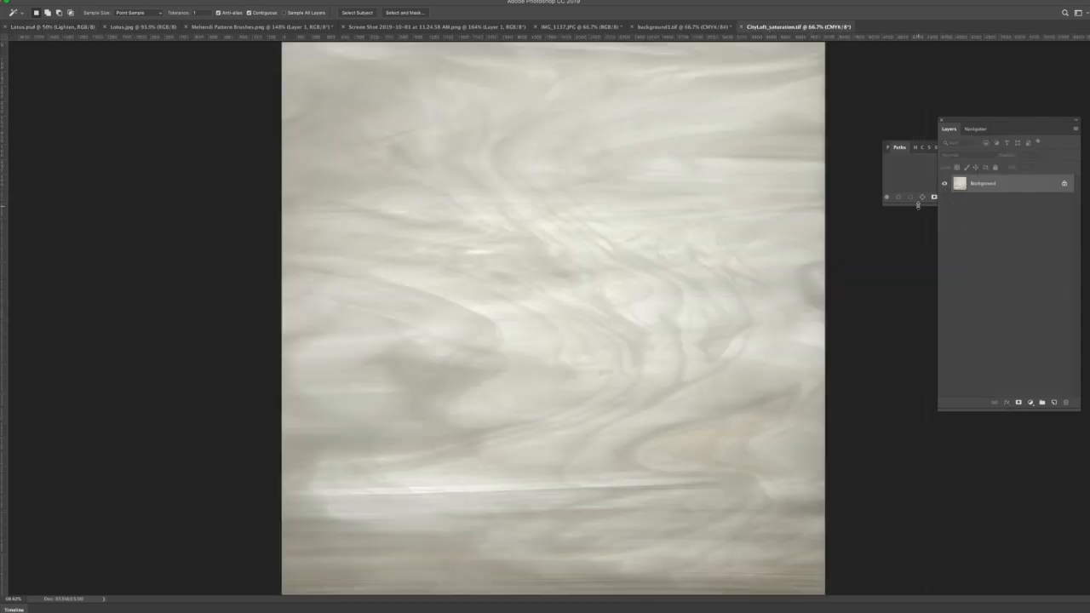
pyautogui.hotkey('ctrl', 'v')
pyautogui.click(1025, 168)
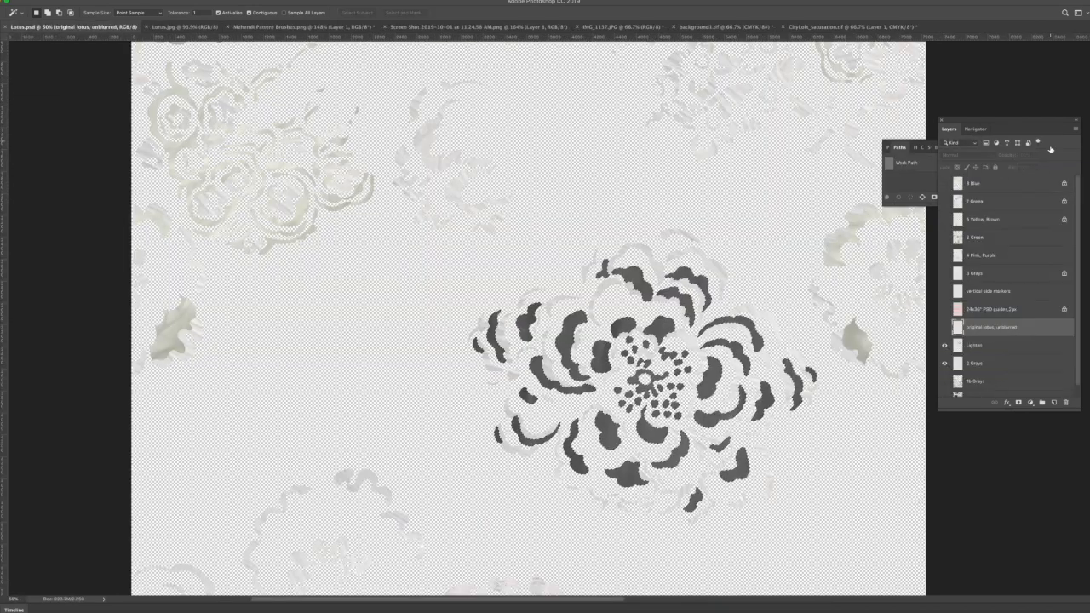
# - Export the "original lotus, unblurred" layer as a PNG file into the 1 Lotus folder
pyautogui.click(1075, 130)
pyautogui.click(1057, 198)
pyautogui.click(755, 447)
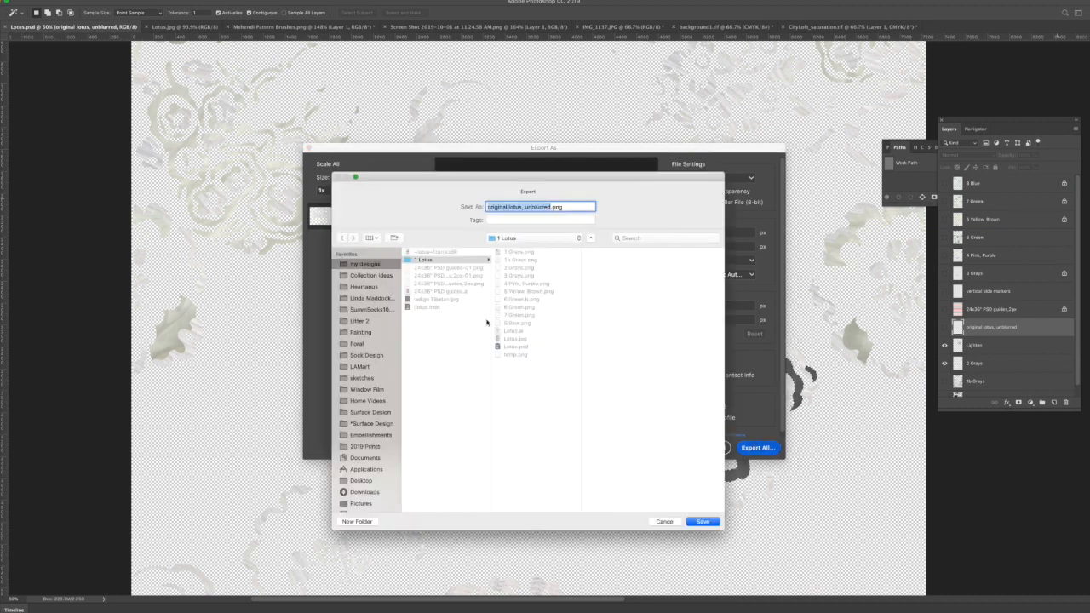
pyautogui.press('Return')
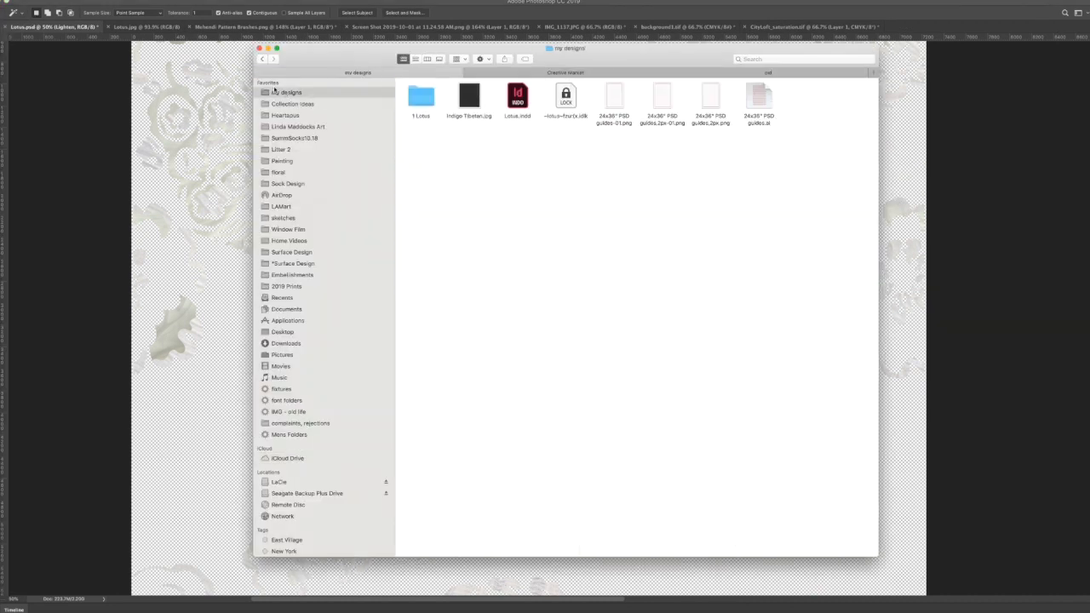
pyautogui.click(435, 210)
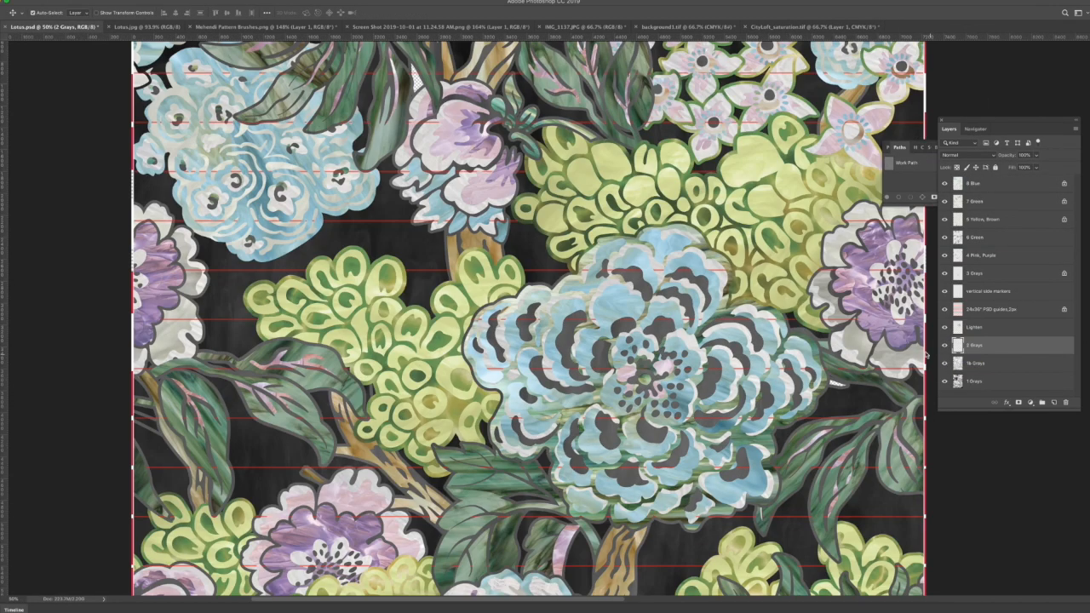
# - Switch to InDesign, open the linked blue_cloudy_sky4.jpg in Photoshop, and rotate the image 90° clockwise
pyautogui.click(4, 145)
pyautogui.click(647, 263)
pyautogui.click(553, 230)
pyautogui.click(681, 131)
pyautogui.click(774, 90)
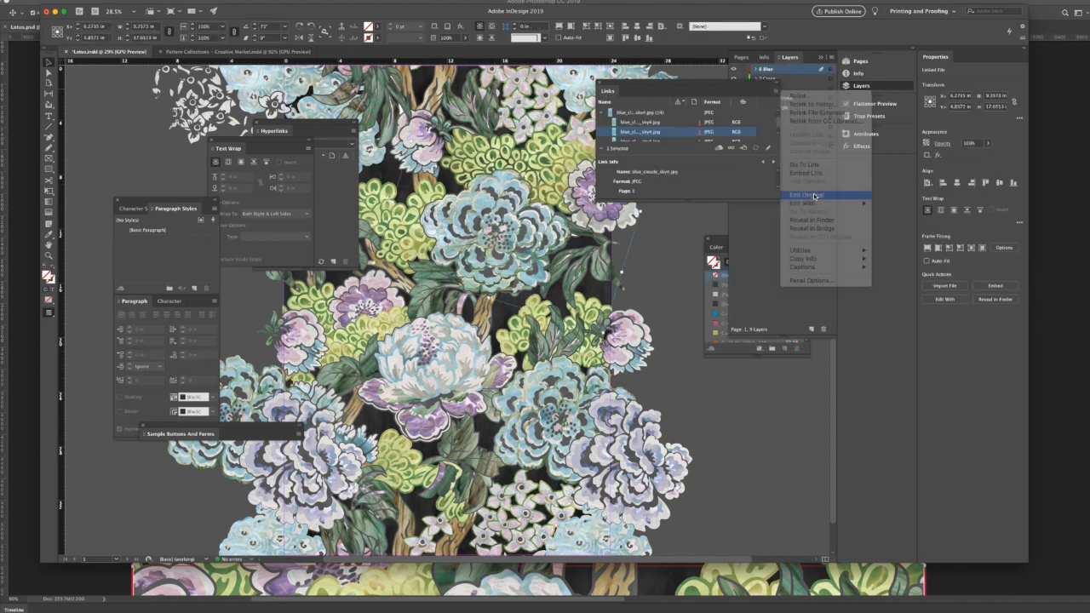
pyautogui.click(815, 197)
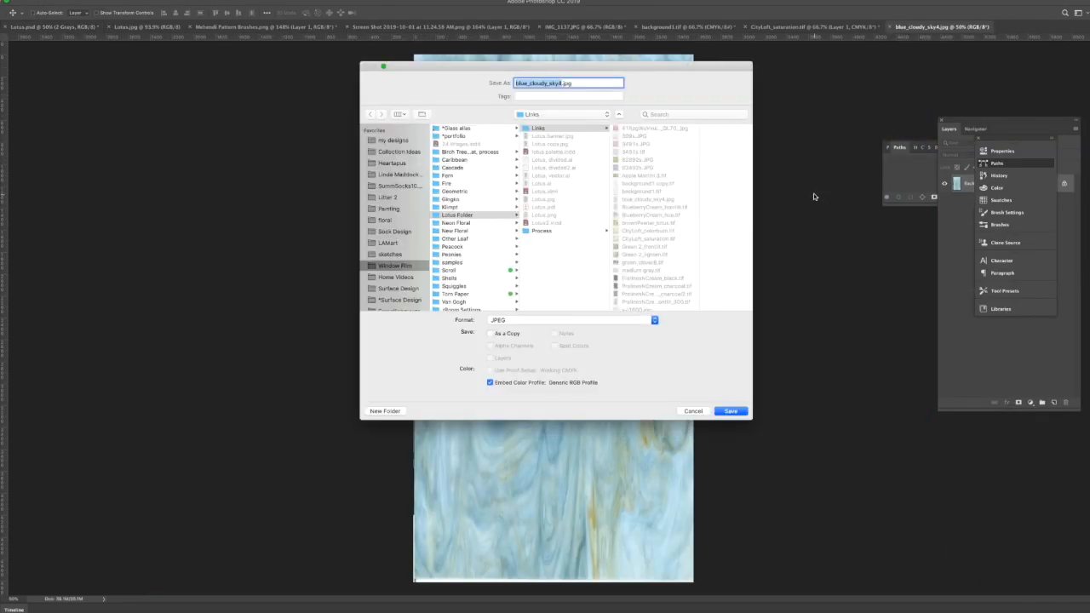
pyautogui.moveTo(134, 75)
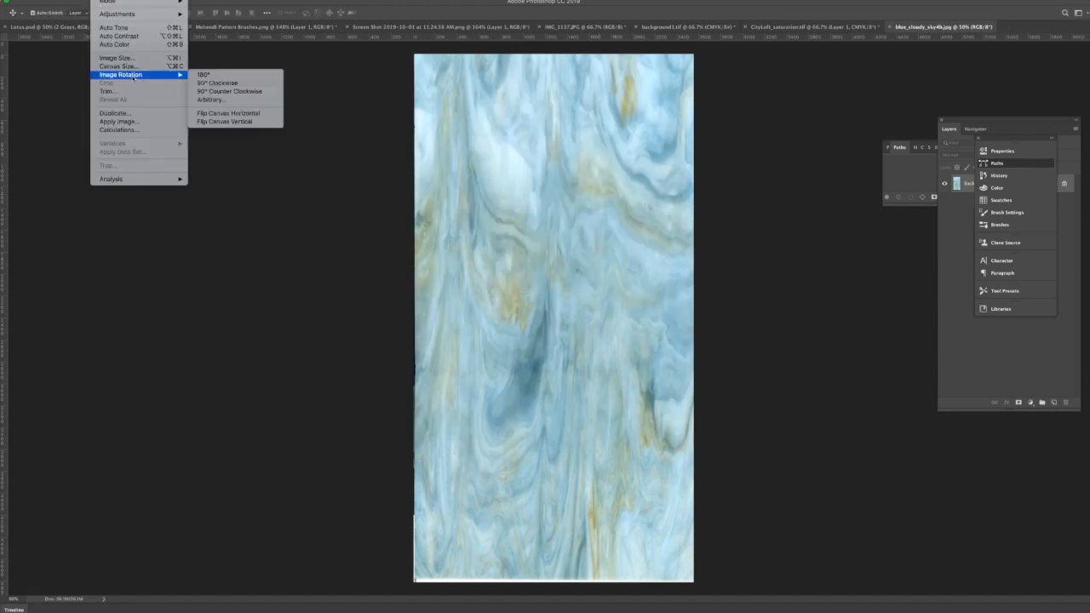
pyautogui.click(194, 88)
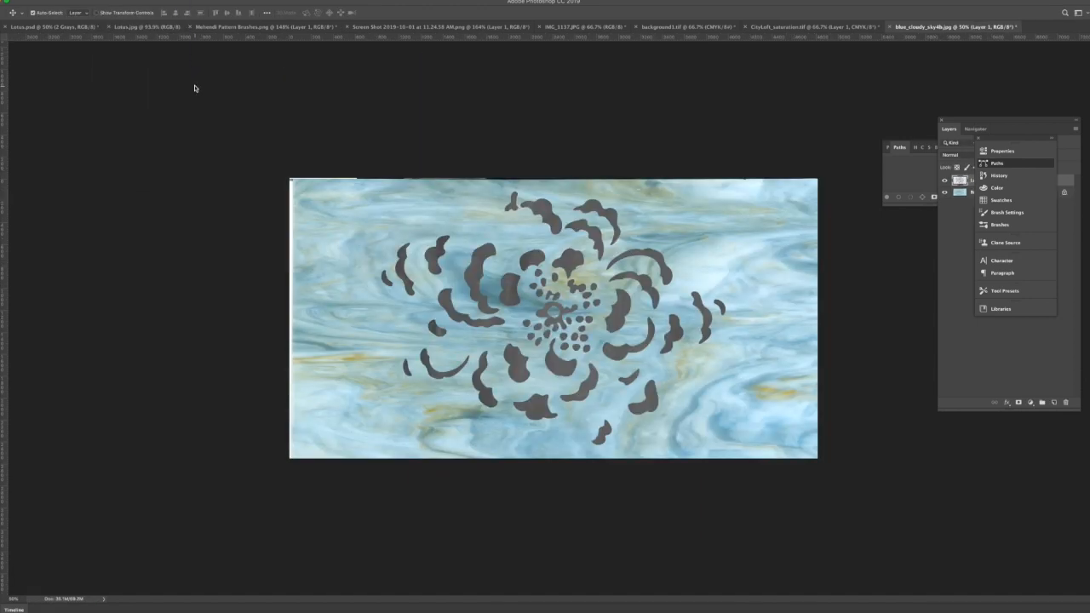
# - Load the flower shapes on Layer 1 as a selection and frame their extents with two vertical and two horizontal guides
pyautogui.click(1056, 362)
pyautogui.keyDown('super'); pyautogui.click(962, 181); pyautogui.keyUp('super')
pyautogui.moveTo(7, 325); pyautogui.dragTo(381, 375)
pyautogui.moveTo(5, 392); pyautogui.dragTo(725, 423)
pyautogui.moveTo(629, 37); pyautogui.dragTo(629, 191)
pyautogui.moveTo(664, 37); pyautogui.dragTo(673, 444)
# - Marquee-select the Background texture between the guides, expand the selection, and copy it
pyautogui.click(982, 192)
pyautogui.press('m')
pyautogui.moveTo(382, 192); pyautogui.dragTo(726, 445)
pyautogui.click(170, 1)
pyautogui.moveTo(213, 117)
pyautogui.click(278, 132)
pyautogui.press('Return')
pyautogui.press('super+c')
# - Return to Lotus.psd, isolate the Lighten layer, and paste the blue texture onto a layer directly beneath it
pyautogui.click(52, 27)
pyautogui.keyDown('alt'); pyautogui.click(945, 329); pyautogui.keyUp('alt')
pyautogui.press('super+v')
pyautogui.keyDown('super'); pyautogui.click(957, 328); pyautogui.keyUp('super')
pyautogui.press('v')
pyautogui.press('super+[')
# - Position the blue glass texture so it fully backs the dark petal shapes of the Lighten layer
pyautogui.moveTo(456, 257); pyautogui.dragTo(568, 317)
pyautogui.click(944, 345)
pyautogui.click(957, 327)
pyautogui.click(944, 345)
pyautogui.moveTo(755, 291); pyautogui.dragTo(759, 295)
pyautogui.press('super+space')
pyautogui.moveTo(623, 252); pyautogui.dragTo(639, 275)
pyautogui.press('super+0')
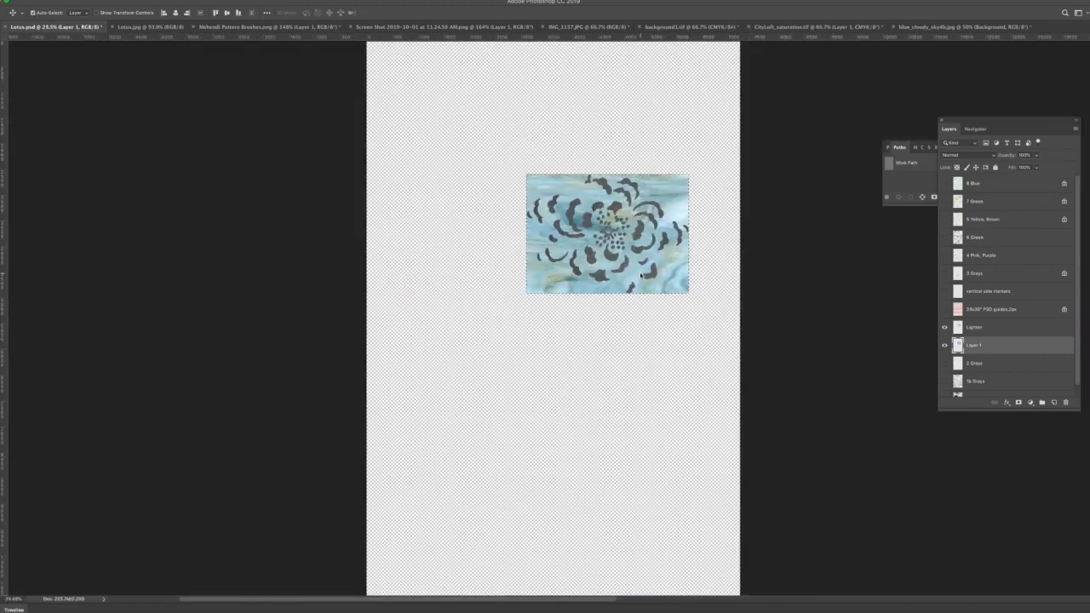
pyautogui.press('super+space')
pyautogui.moveTo(681, 223); pyautogui.dragTo(752, 253)
pyautogui.moveTo(220, 177); pyautogui.dragTo(273, 262)
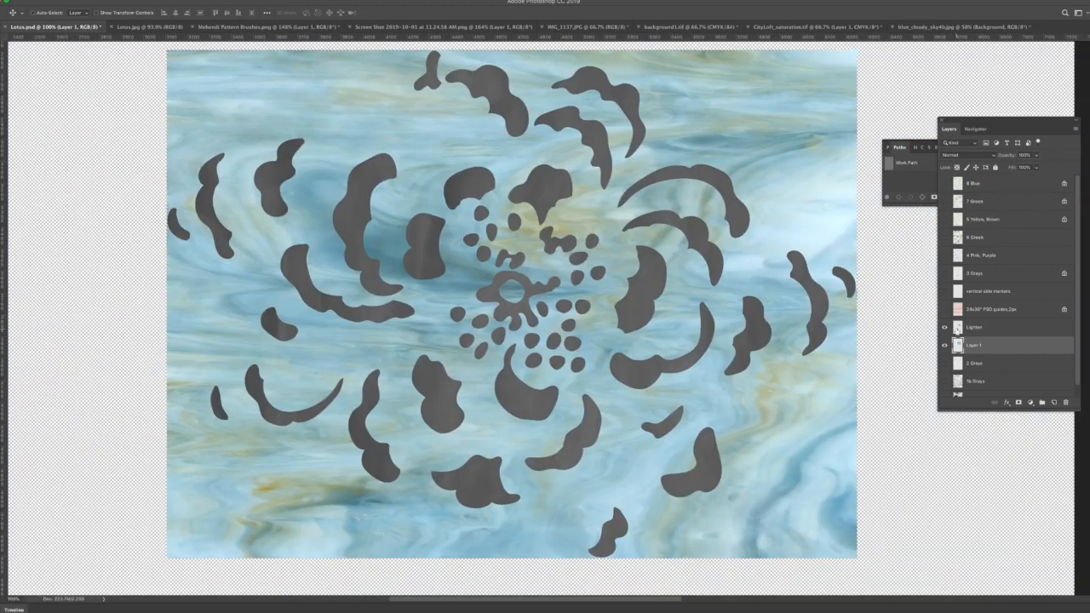
# - Trim Layer 1's blue glass texture to the petal shapes of the Lighten layer and stack it directly above Lighten
pyautogui.click(975, 328)
pyautogui.click(975, 346)
pyautogui.press('Delete')
pyautogui.moveTo(976, 348); pyautogui.dragTo(976, 322)
# - Show all the hidden layers again and reduce Layer 1's fill to 40% so the petal texture blends with the artwork
pyautogui.moveTo(1012, 167); pyautogui.dragTo(1036, 178)
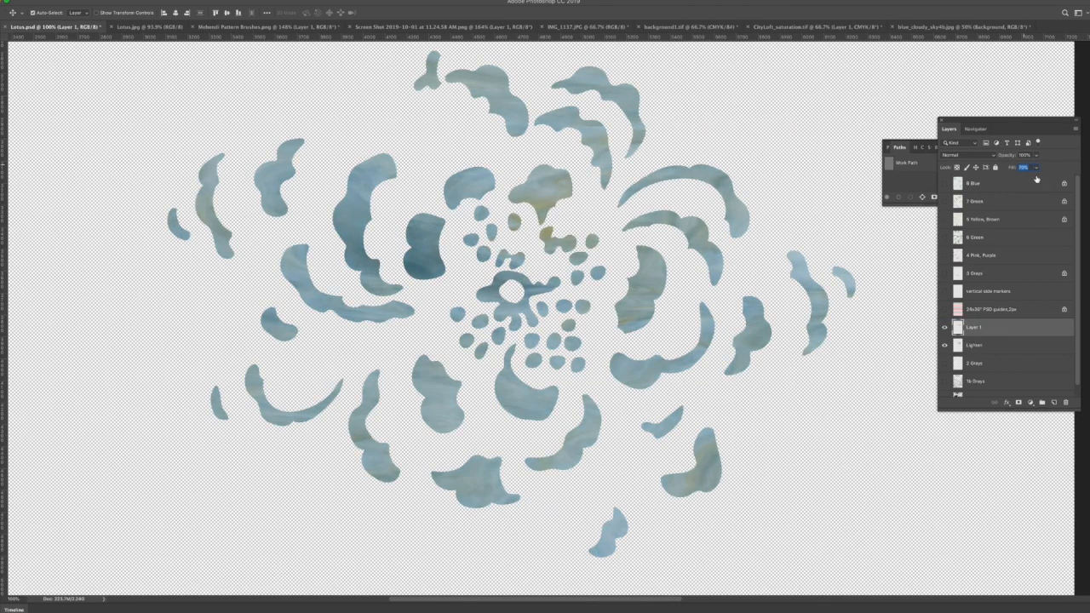
pyautogui.press('super+minus')
pyautogui.press('super+minus')
pyautogui.rightClick(944, 346)
pyautogui.click(958, 357)
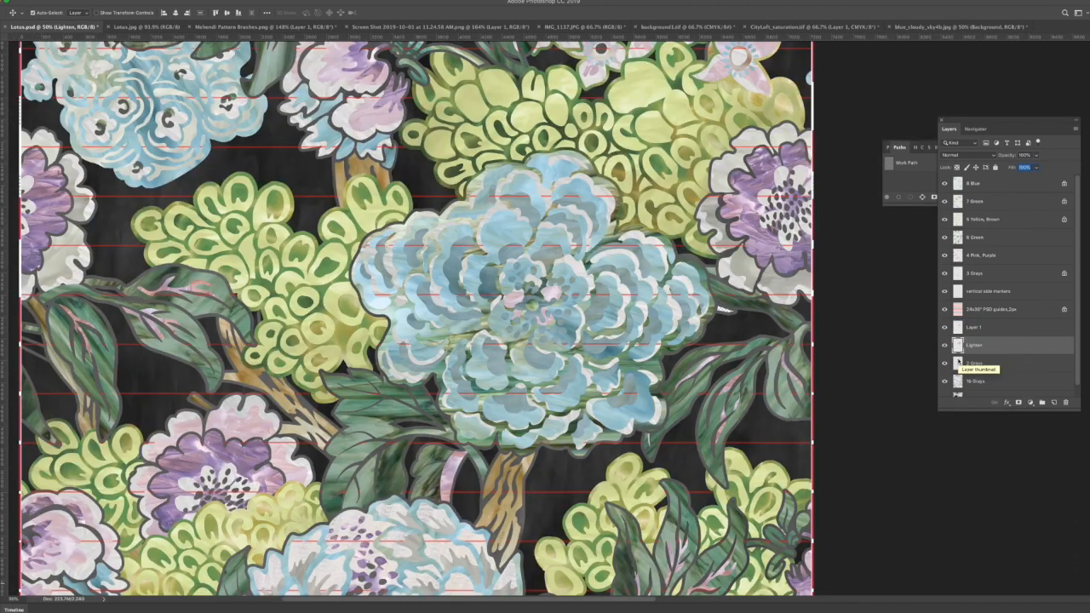
pyautogui.click(971, 327)
pyautogui.press('super+0')
# - Hide the guides layer and toggle Layer 1 off and on to compare the large flower with and without its texture
pyautogui.click(944, 309)
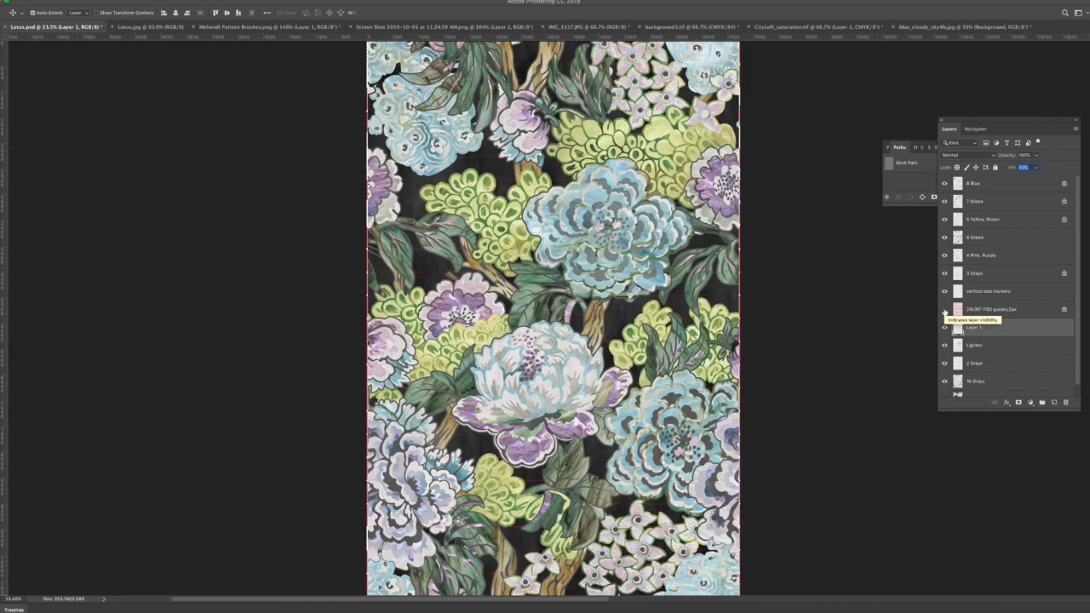
pyautogui.scroll(-1, 1002, 350)
pyautogui.click(944, 315)
pyautogui.click(1001, 340)
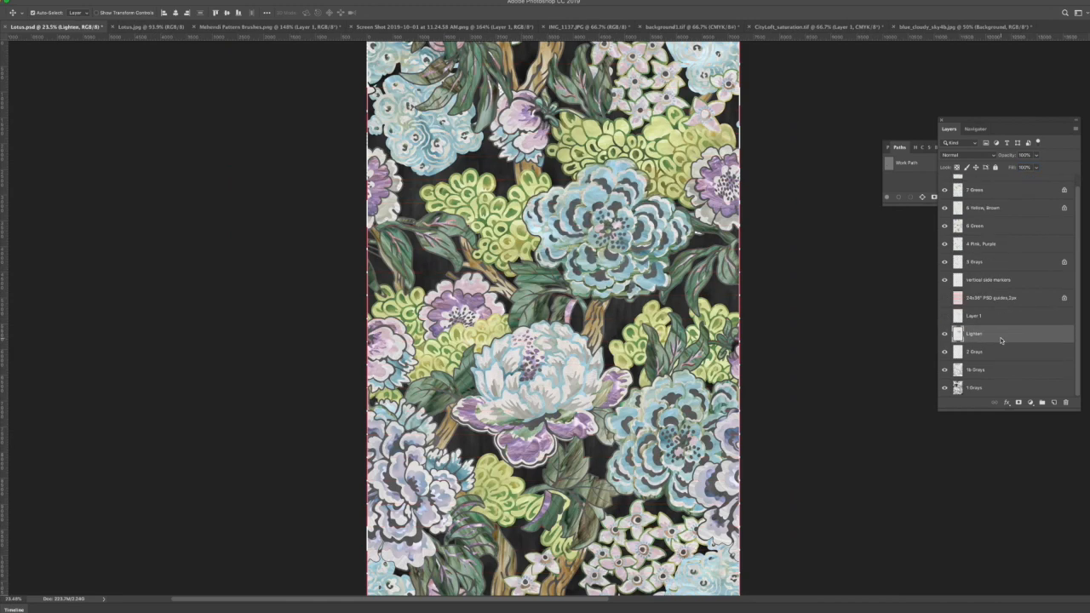
pyautogui.click(944, 316)
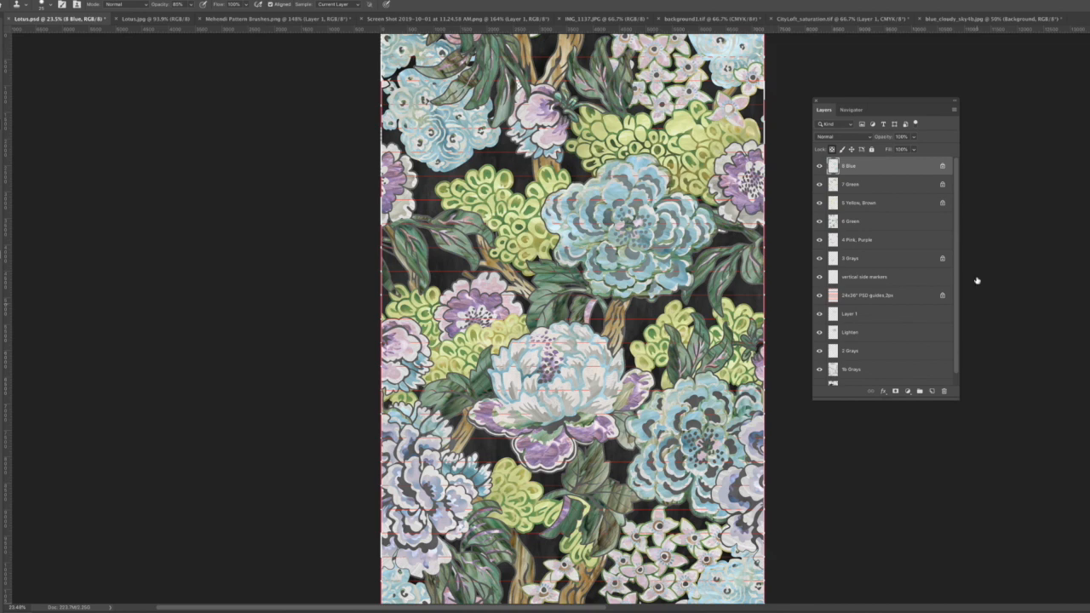
# - Isolate the 1b Grays layer to examine its dark outline artwork across the whole pattern
pyautogui.moveTo(879, 104); pyautogui.dragTo(744, 102)
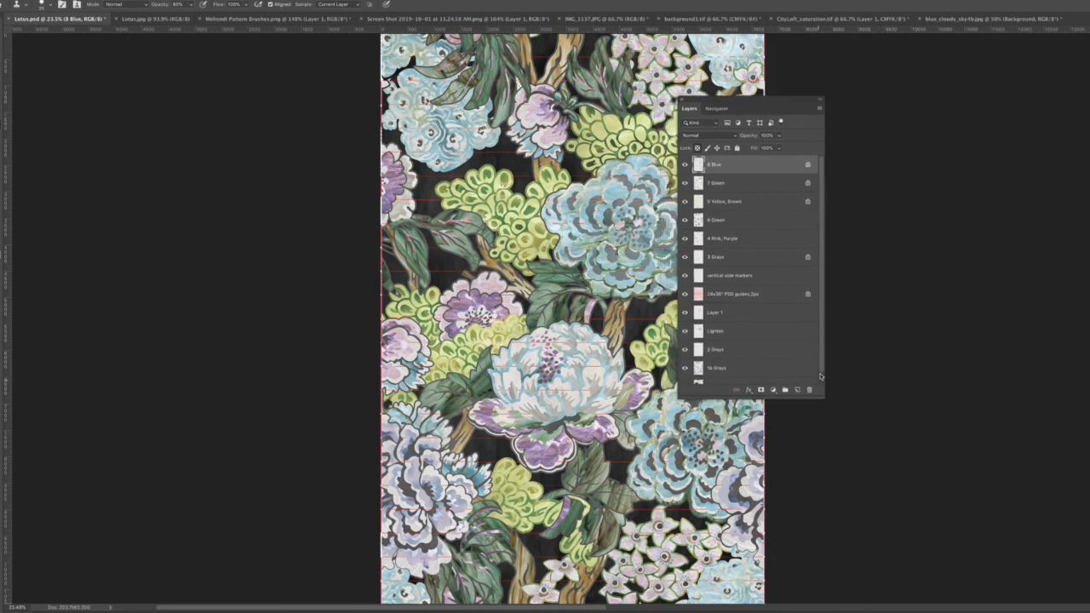
pyautogui.scroll(-1, 822, 376)
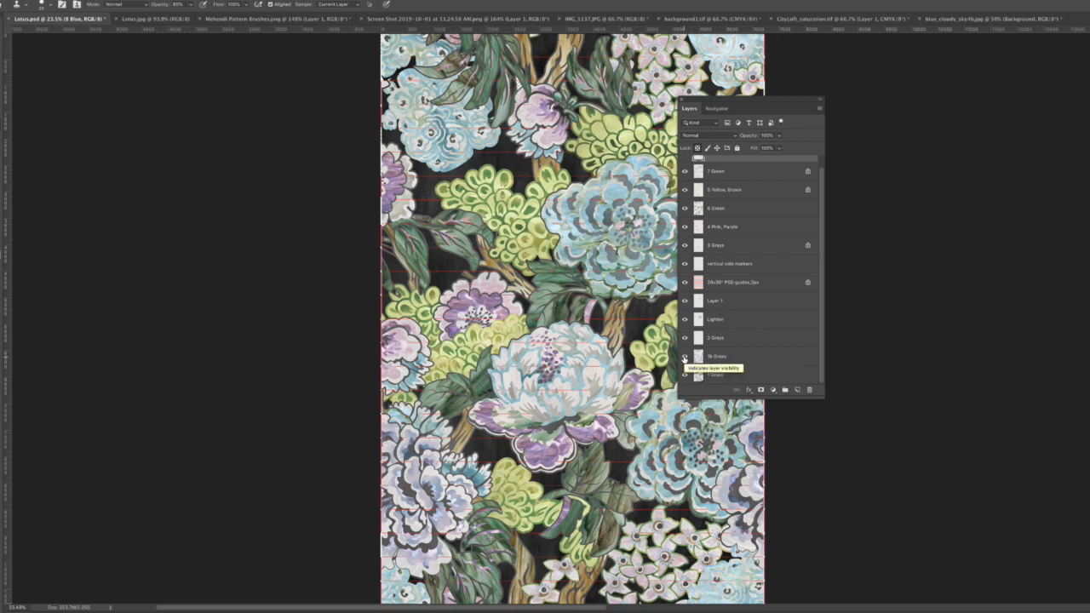
pyautogui.rightClick(685, 358)
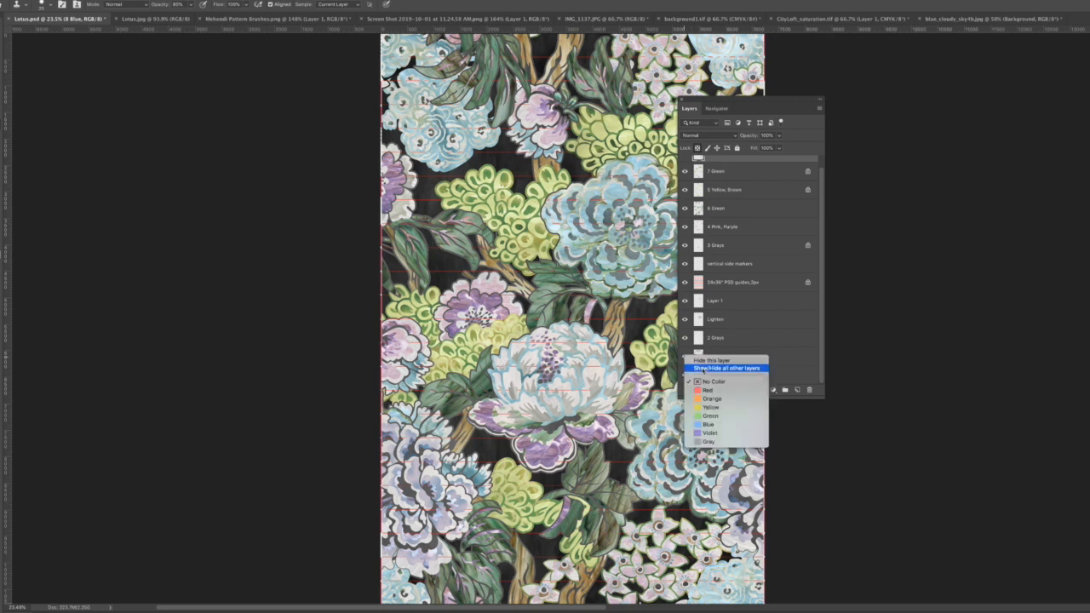
pyautogui.click(703, 368)
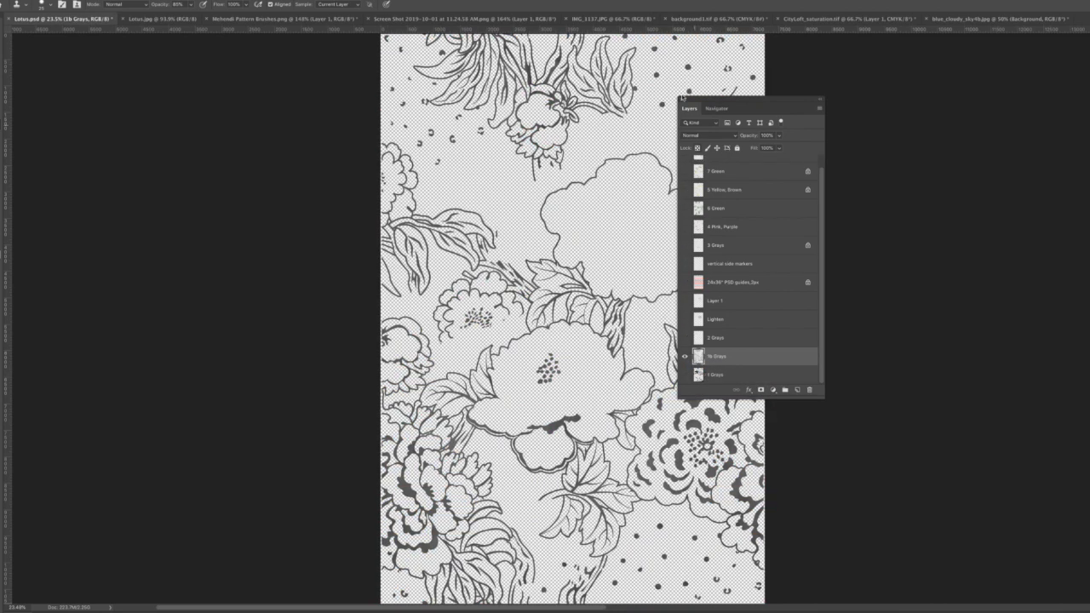
pyautogui.moveTo(691, 101); pyautogui.dragTo(769, 97)
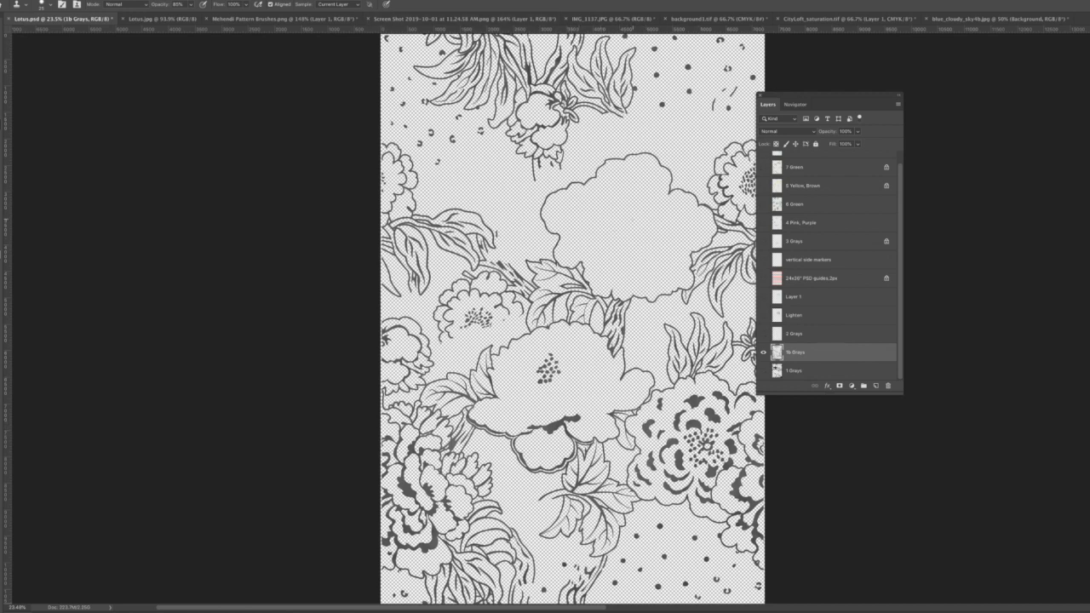
pyautogui.moveTo(807, 97); pyautogui.dragTo(867, 129)
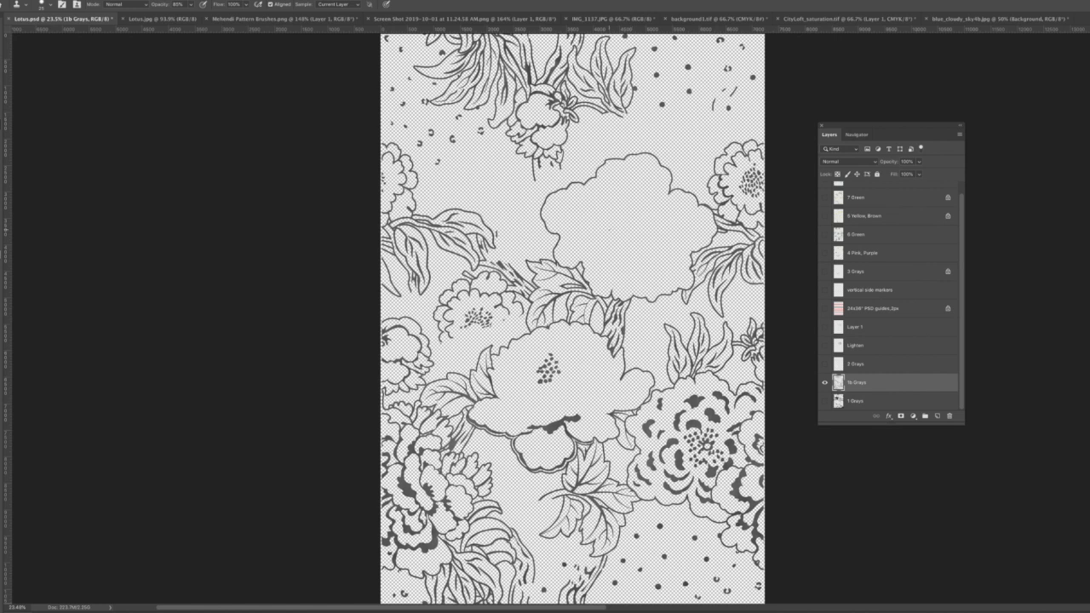
# - Reorder the Lighten layer to sit directly above 1b Grays, below 2 Grays, and restore the visibility of all other layers
pyautogui.press('v')
pyautogui.click(825, 364)
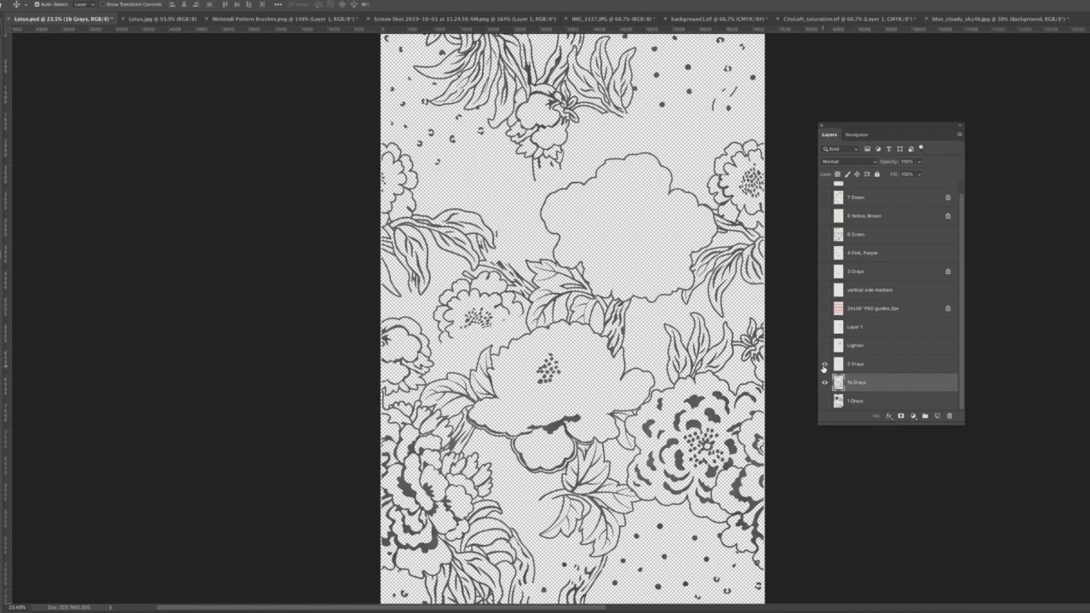
pyautogui.click(824, 364)
pyautogui.click(824, 346)
pyautogui.moveTo(858, 347); pyautogui.dragTo(863, 372)
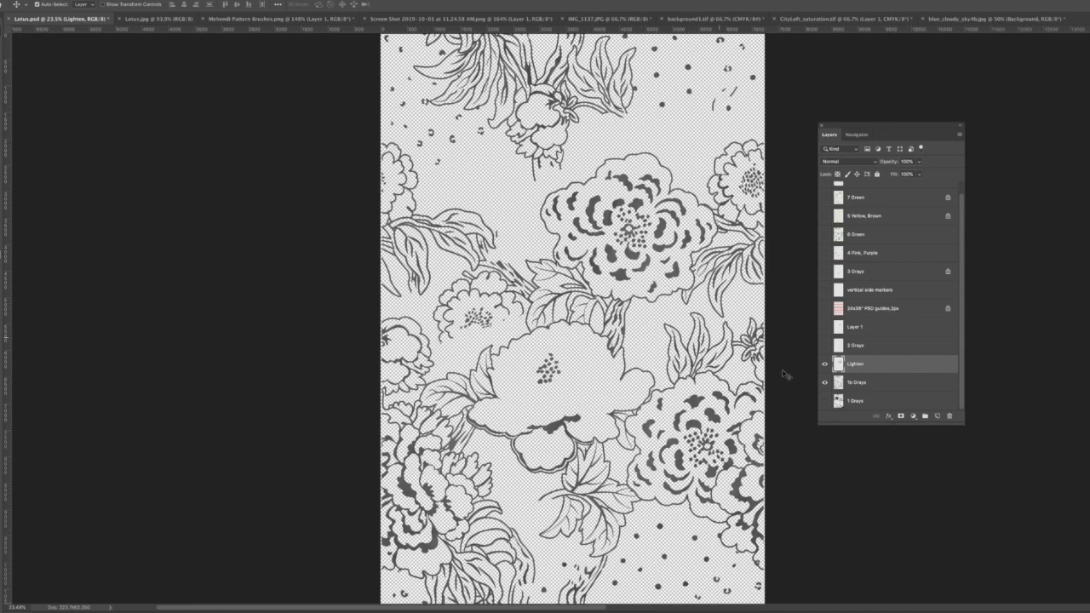
pyautogui.rightClick(825, 366)
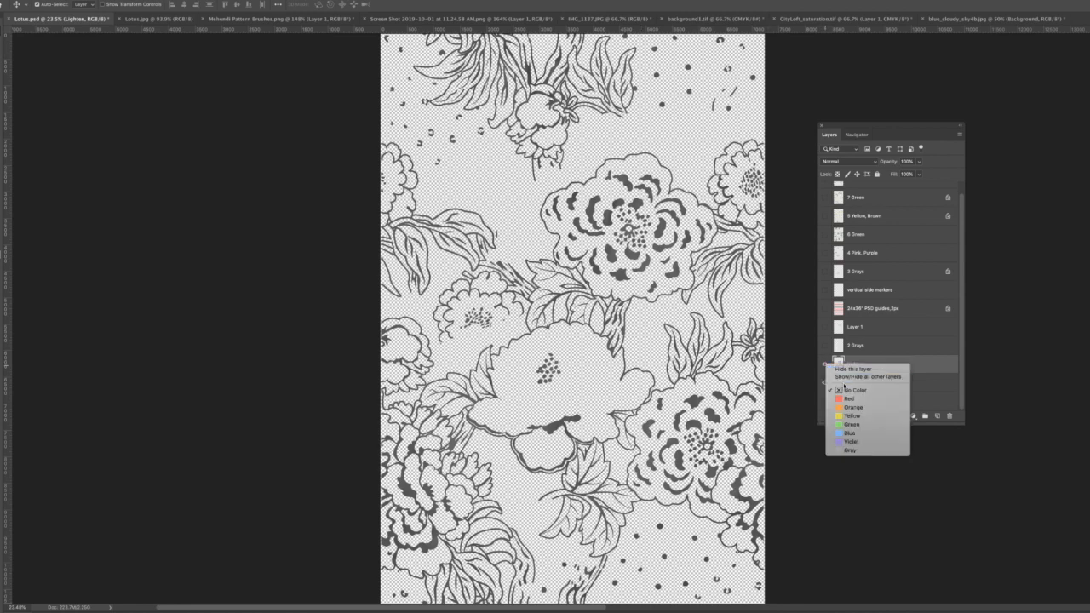
pyautogui.click(856, 377)
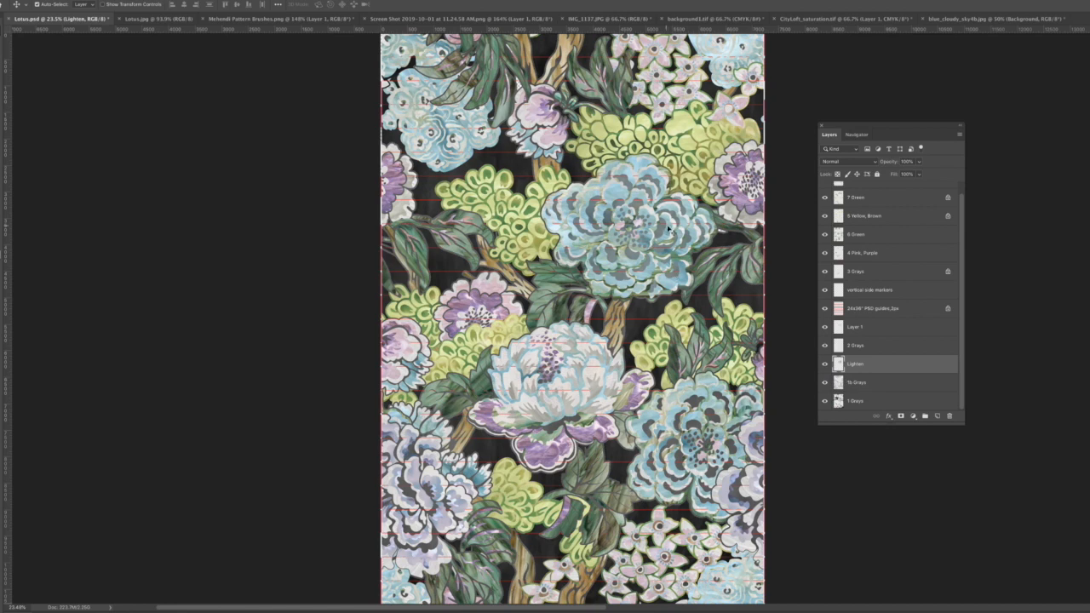